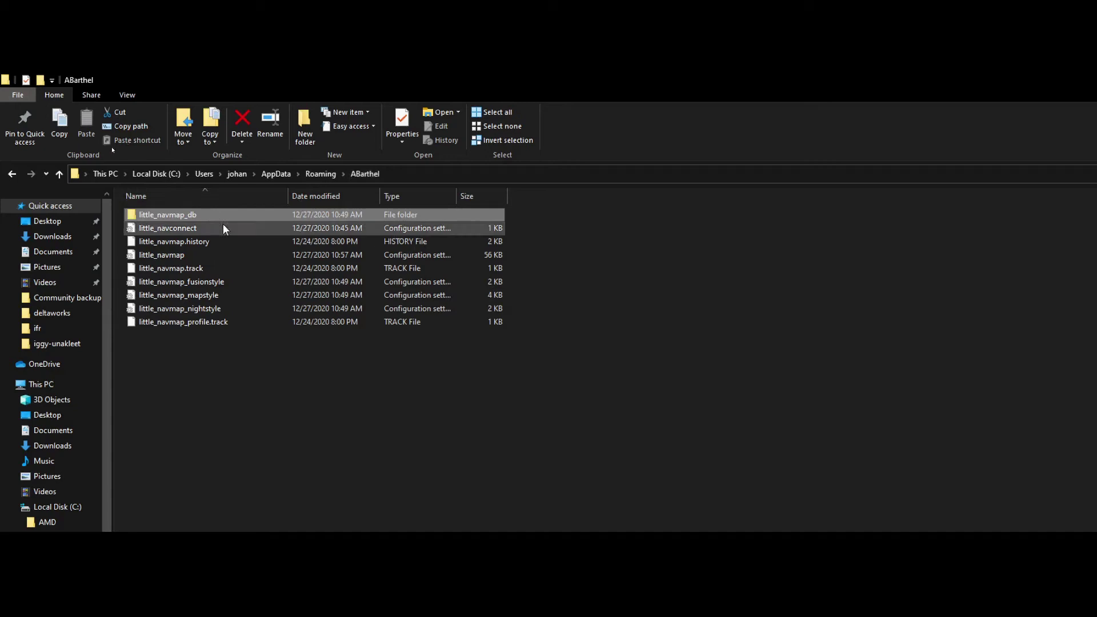
- Look inside the little_navmap_db folder, then return to the ABarthel settings folder
mouse_move(183, 213)
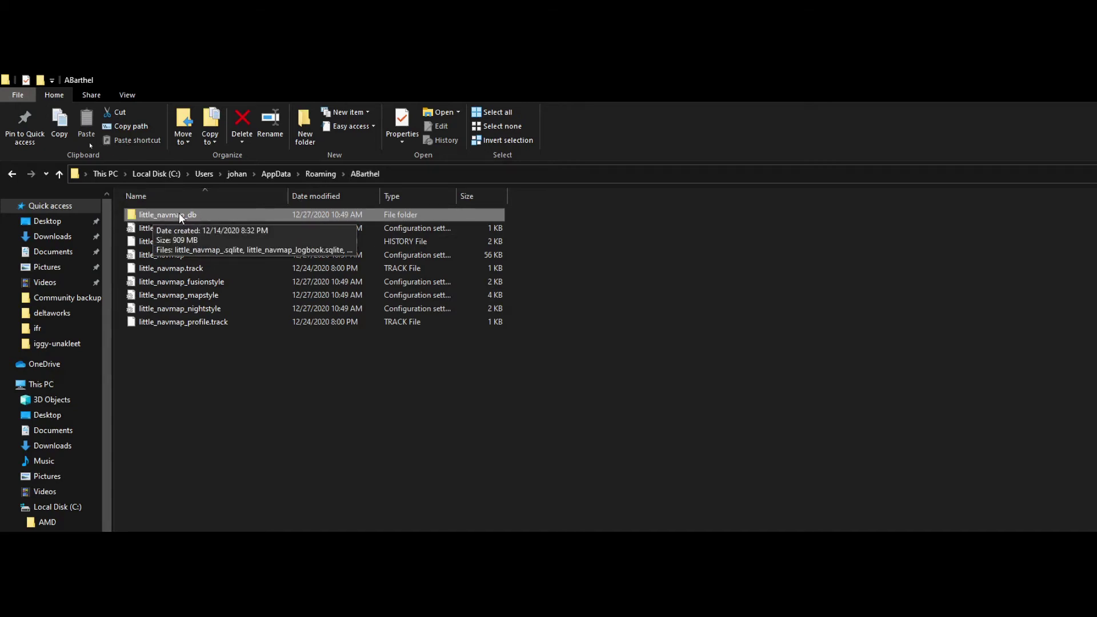
double_click(179, 213)
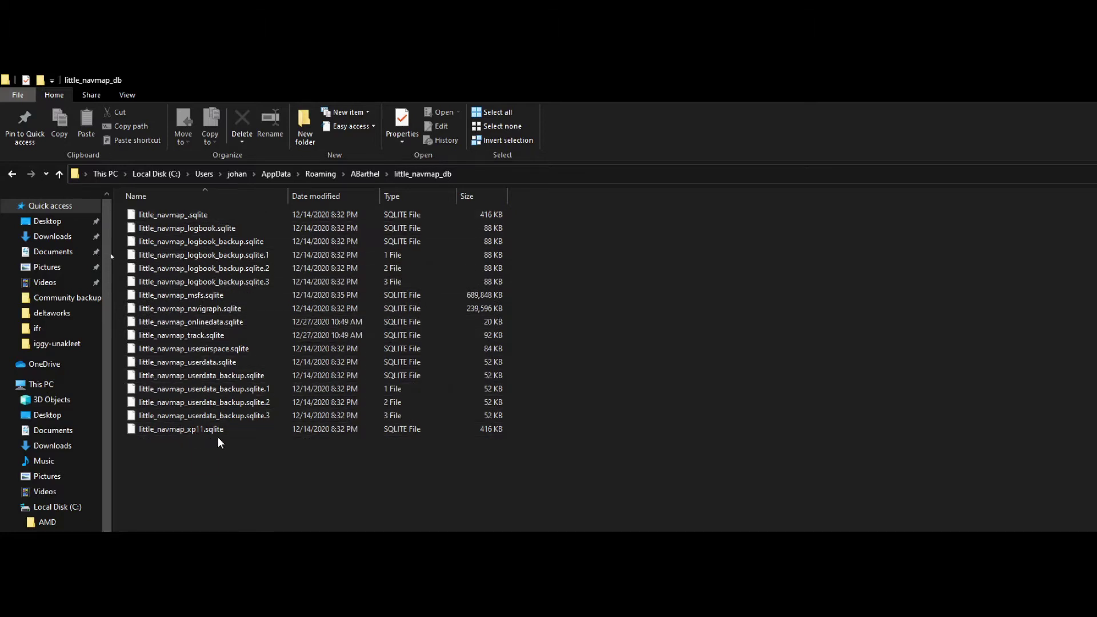
click(359, 173)
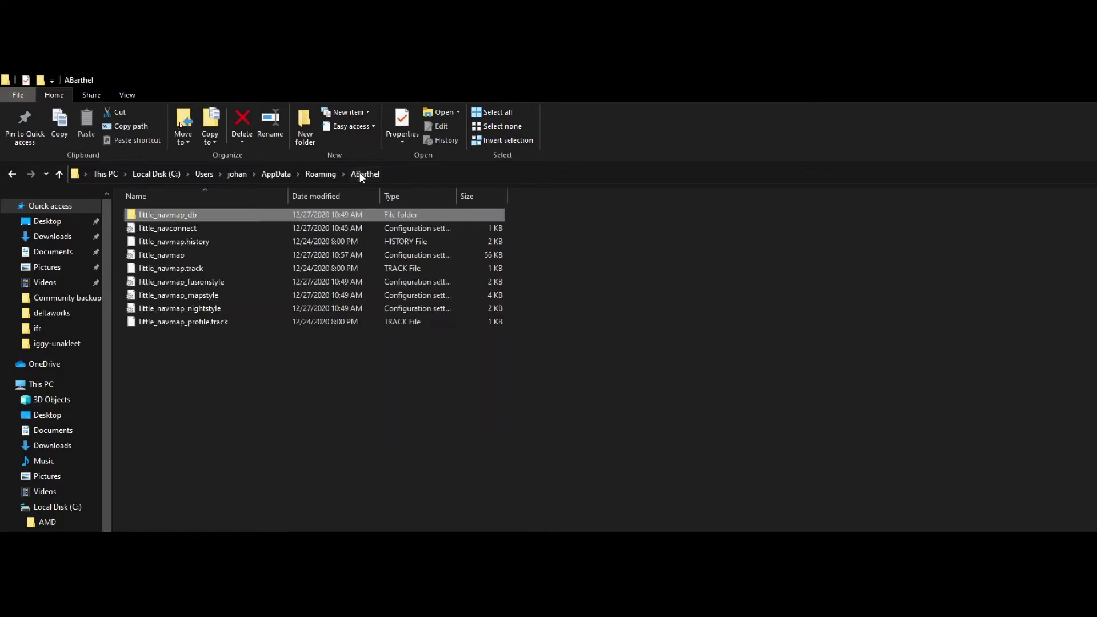
mouse_move(216, 217)
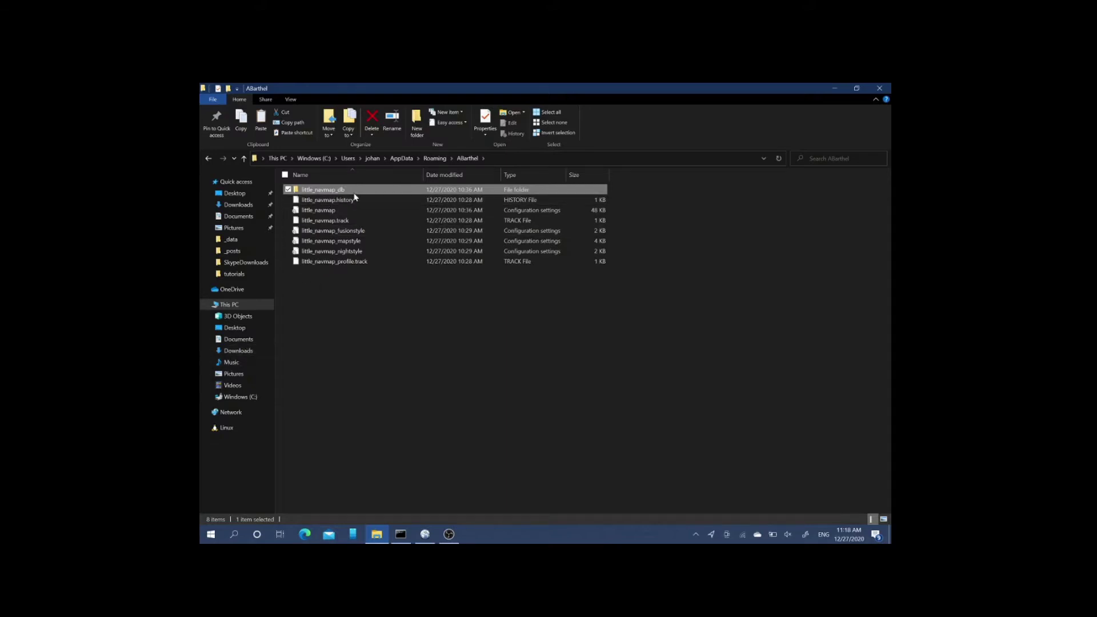
mouse_move(346, 193)
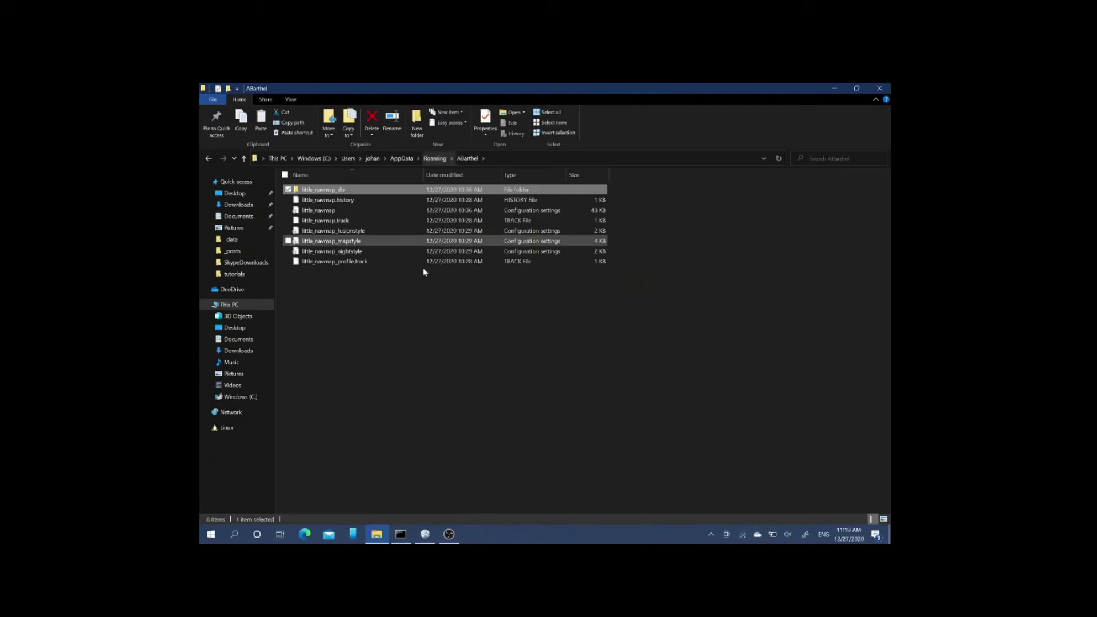
mouse_move(428, 534)
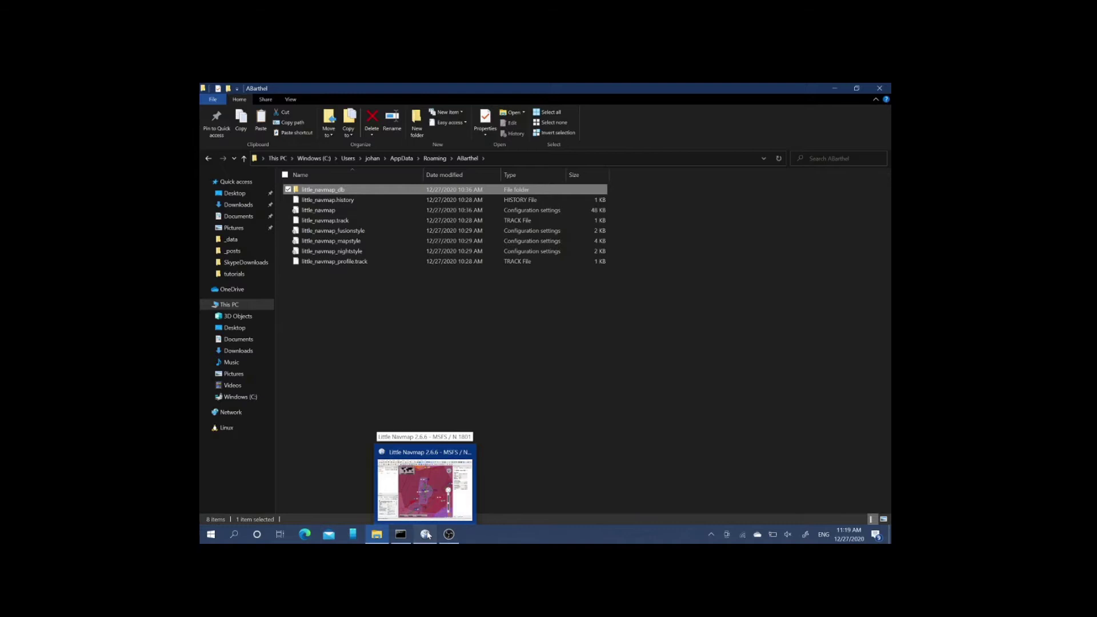
- Dismiss Little Navmap's closed-connection notice and confirm the Microsoft Flight Simulator 2020 scenery library is selected
click(427, 534)
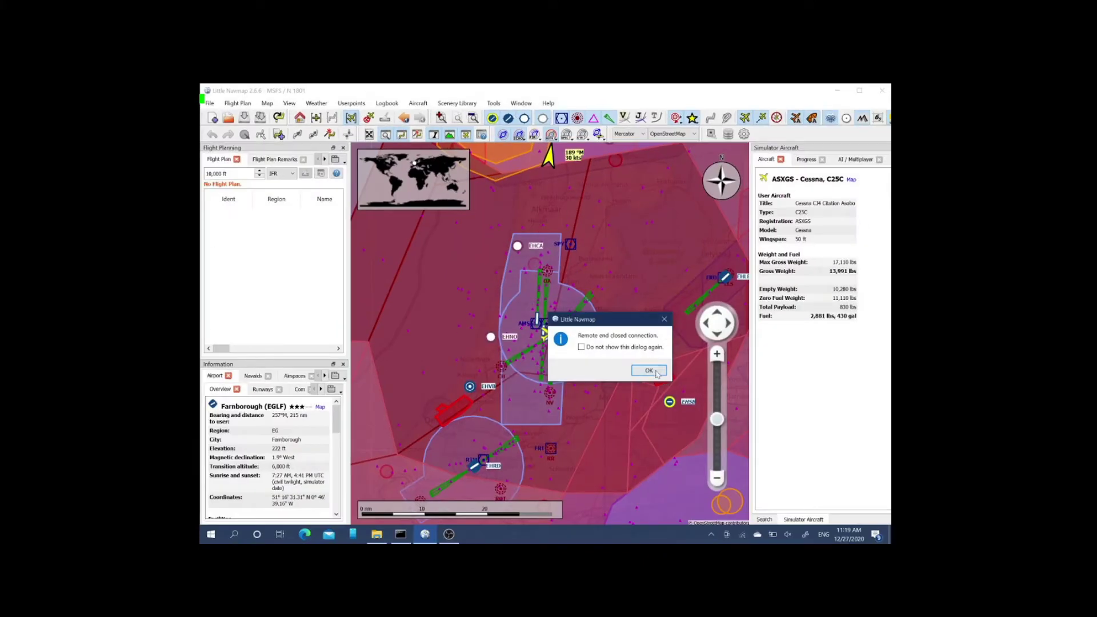
key(Return)
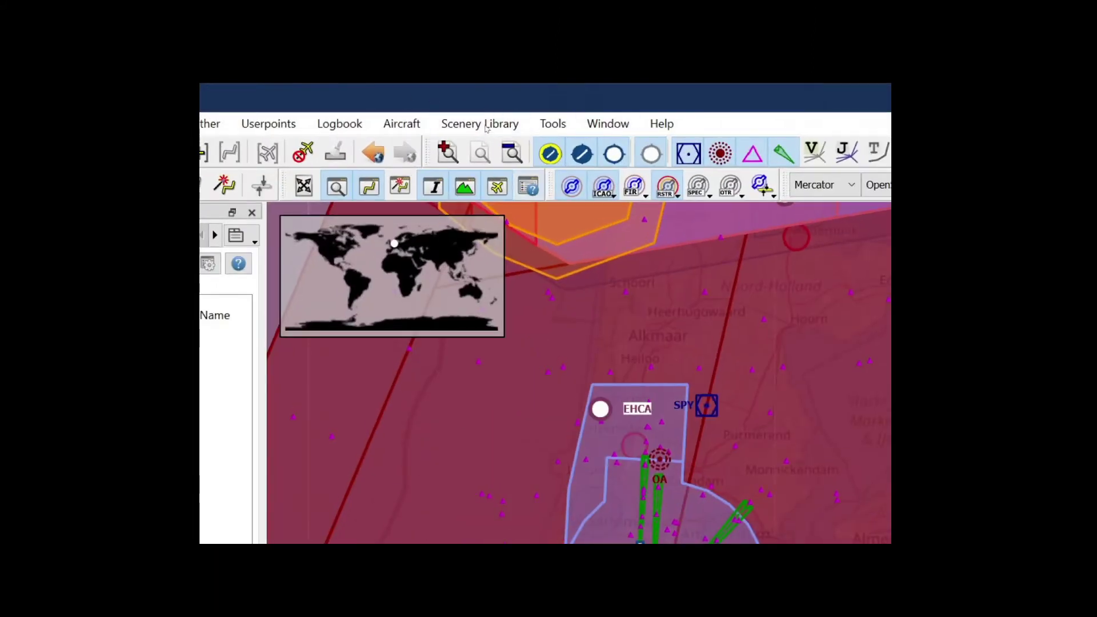
click(446, 107)
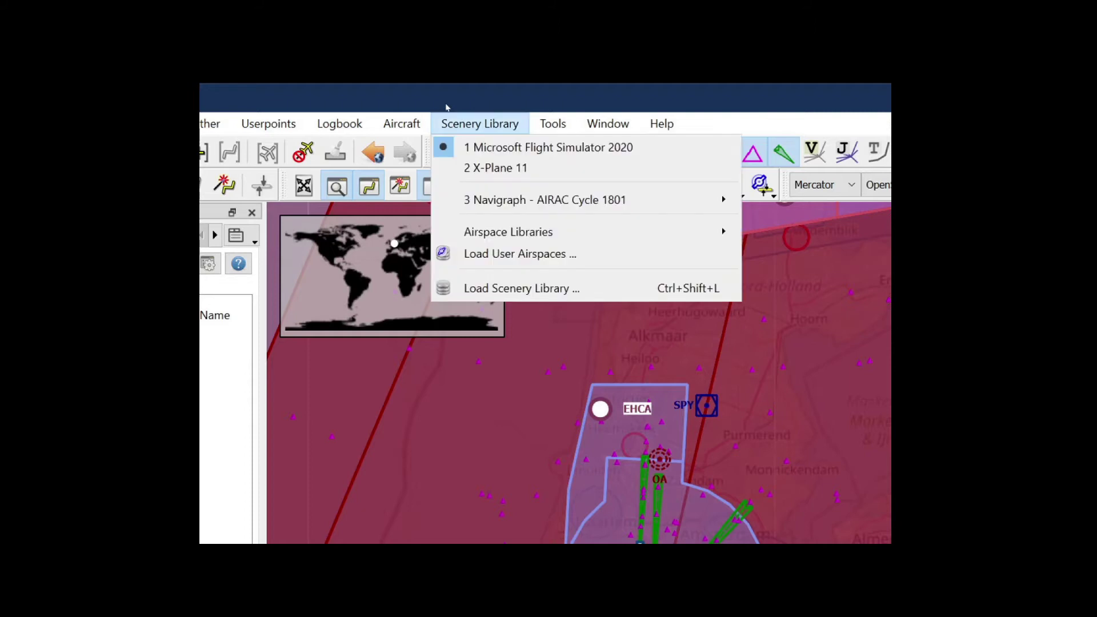
key(Down)
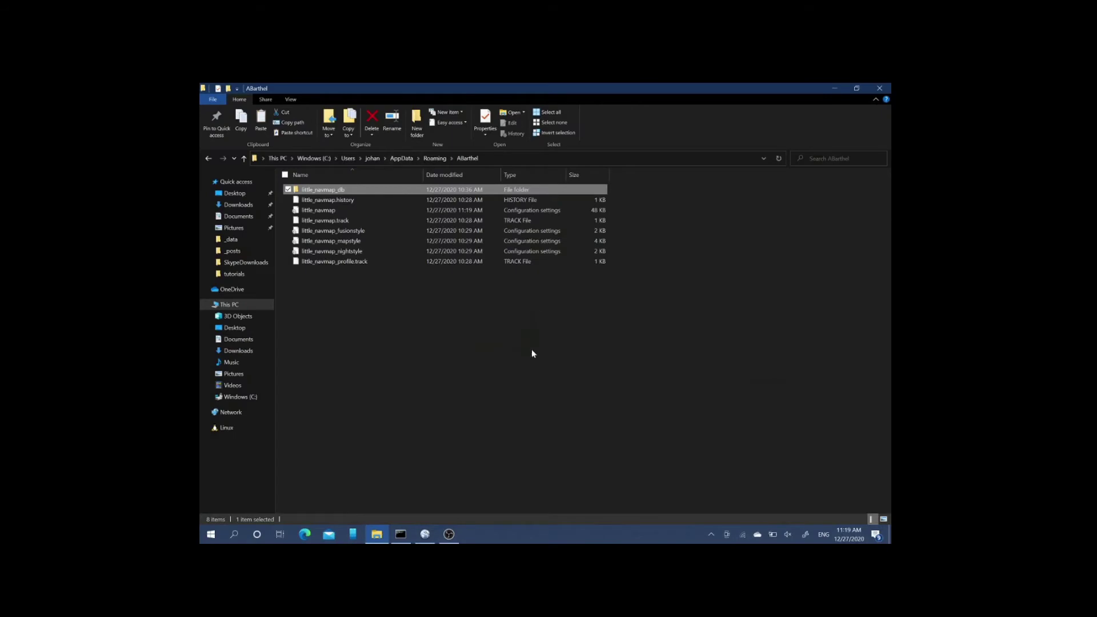
- Switch to the Explorer window showing Program Files\Little Navmap\Little Navconnect with the littlenavconnect application
click(535, 354)
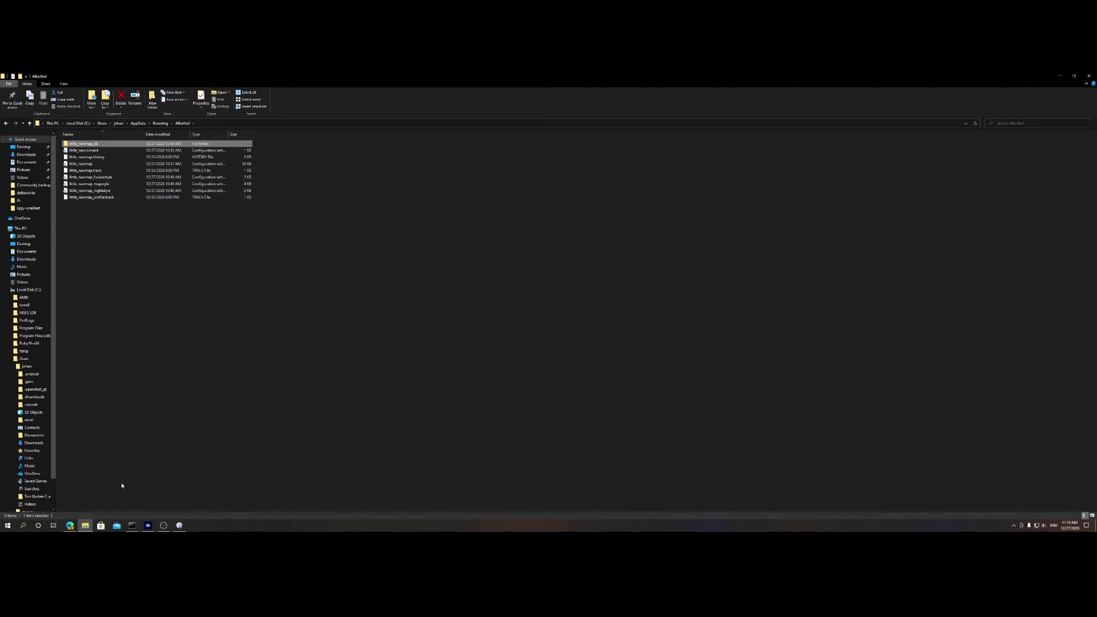
click(90, 523)
click(109, 497)
click(90, 522)
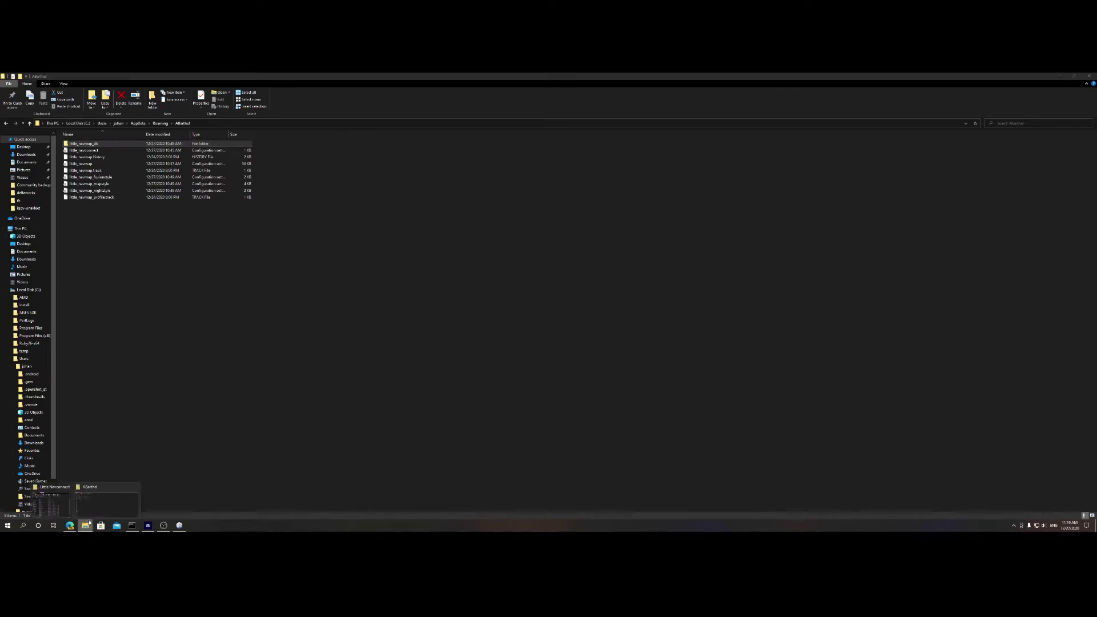
click(57, 500)
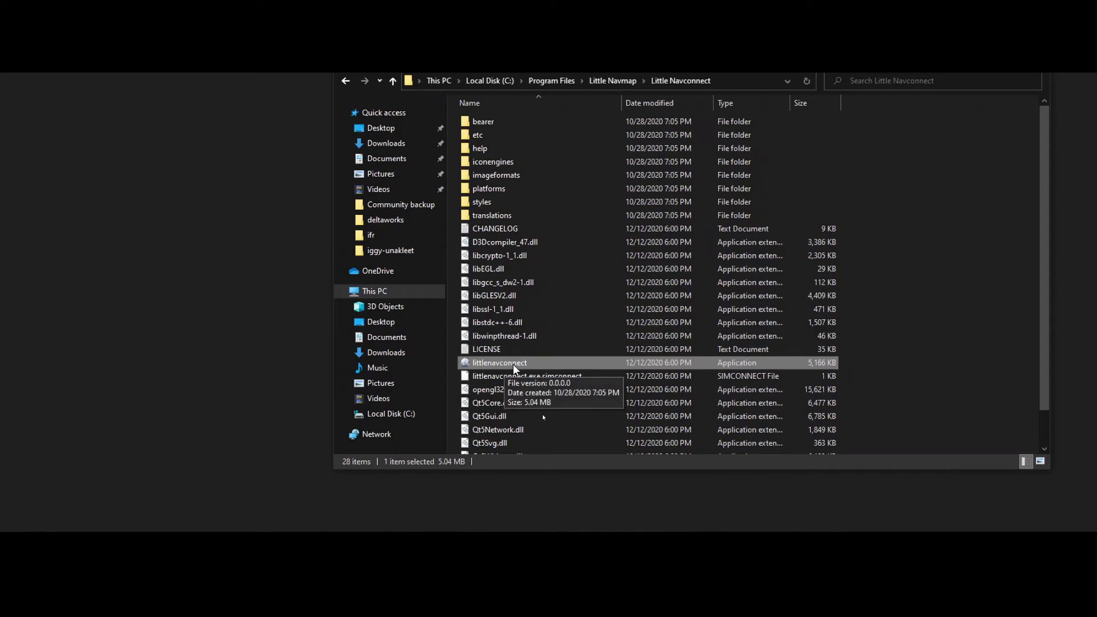
- Start littlenavconnect.exe so its server runs on port 51968
double_click(512, 365)
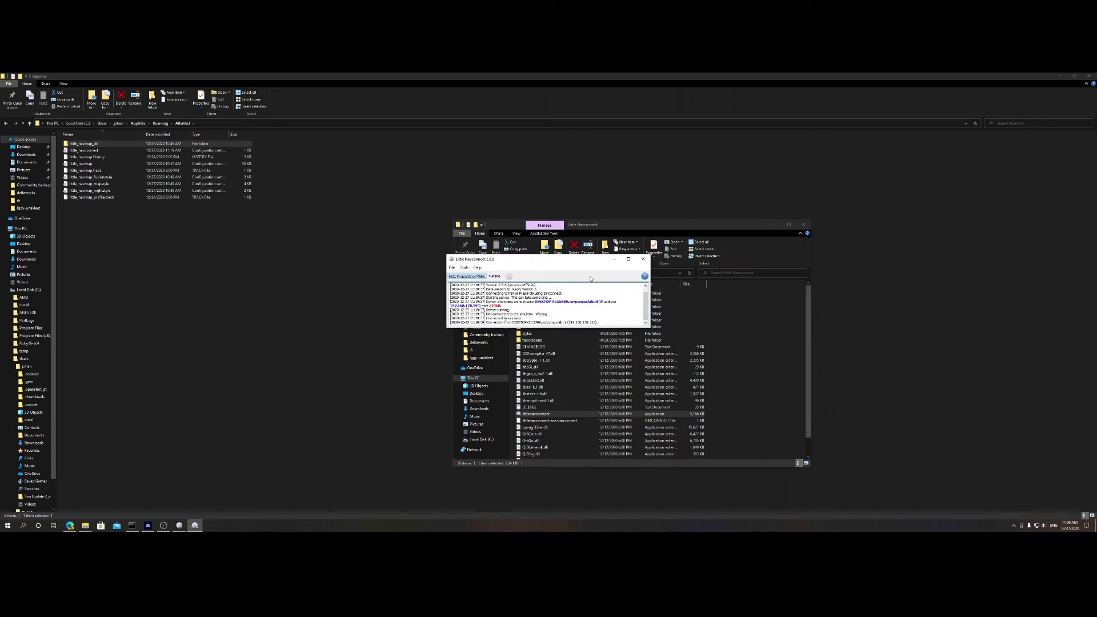
- Search 'fir' in the Start menu and launch Windows Defender Firewall with Advanced Security
key(super)
text(fir)
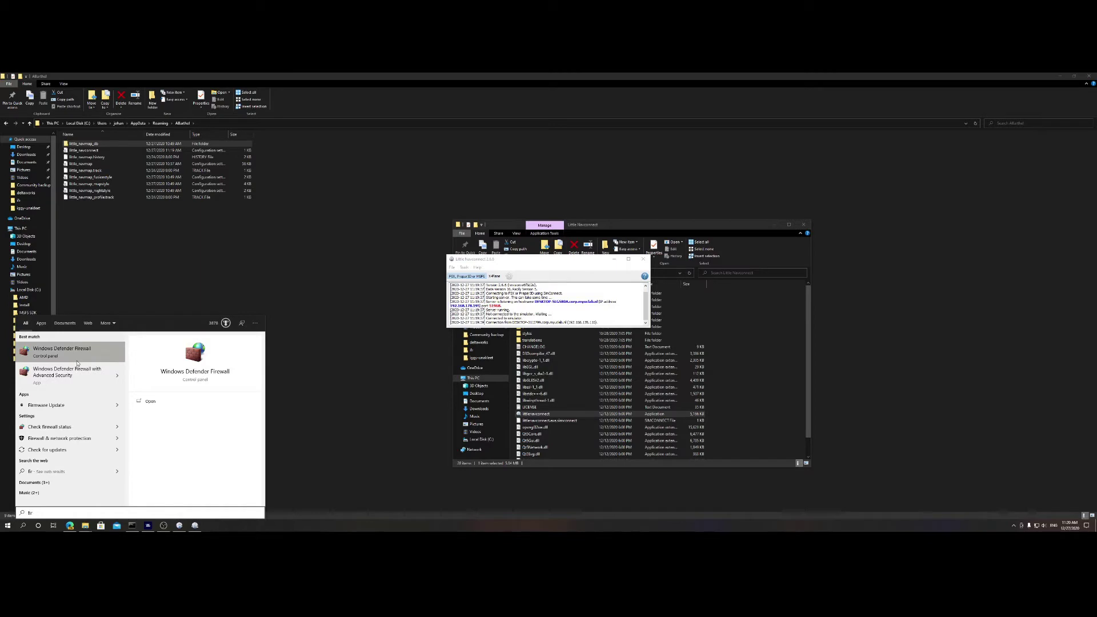
text(e)
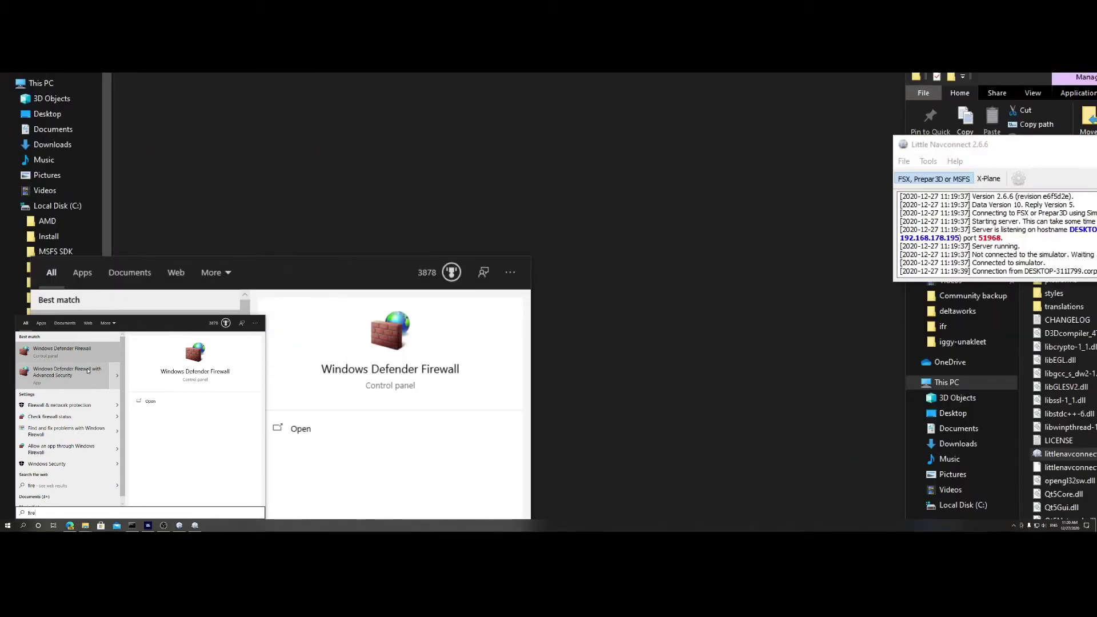
click(100, 474)
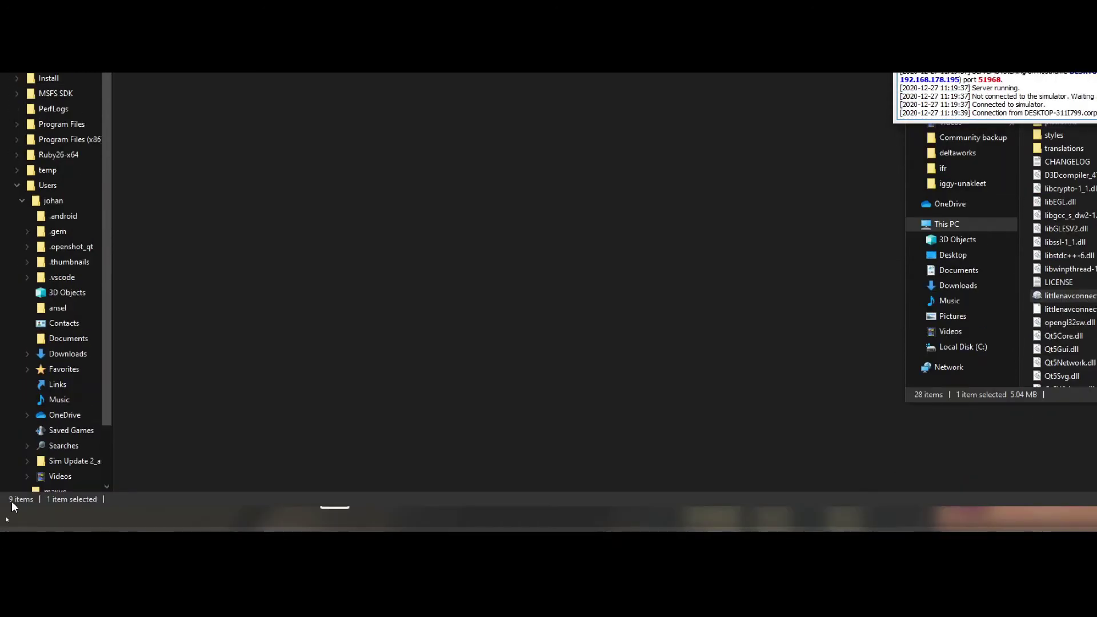
click(8, 525)
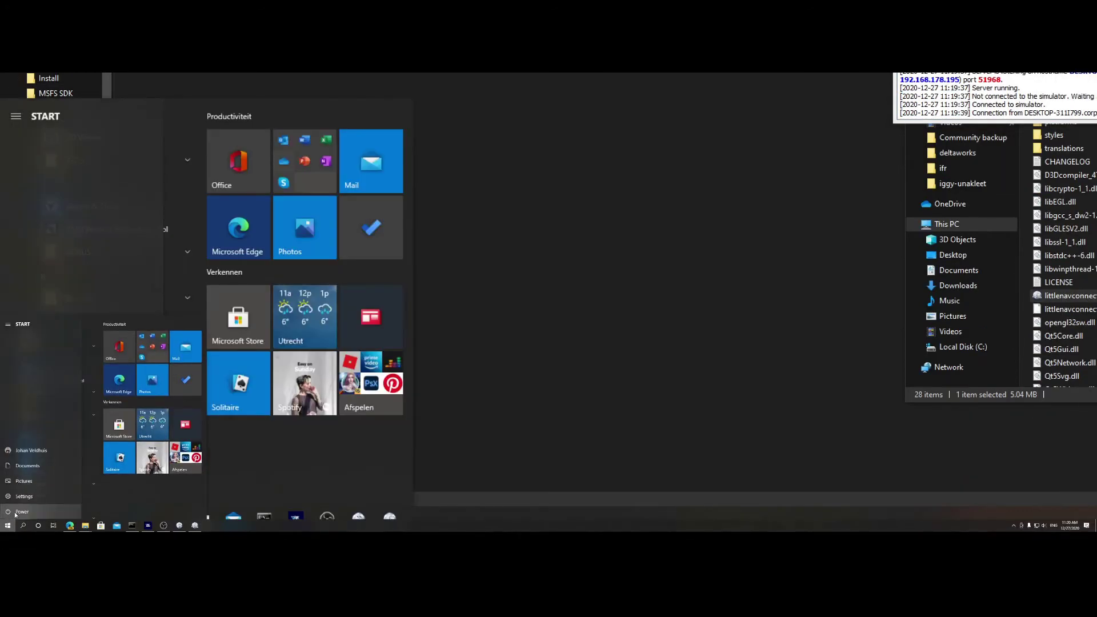
text(fir)
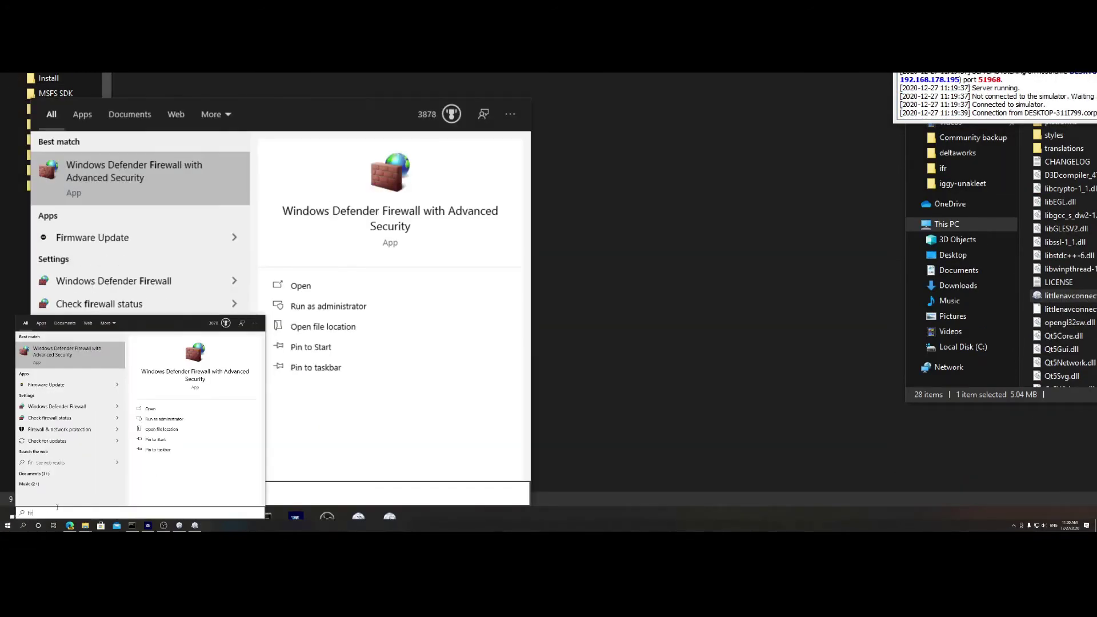
click(146, 177)
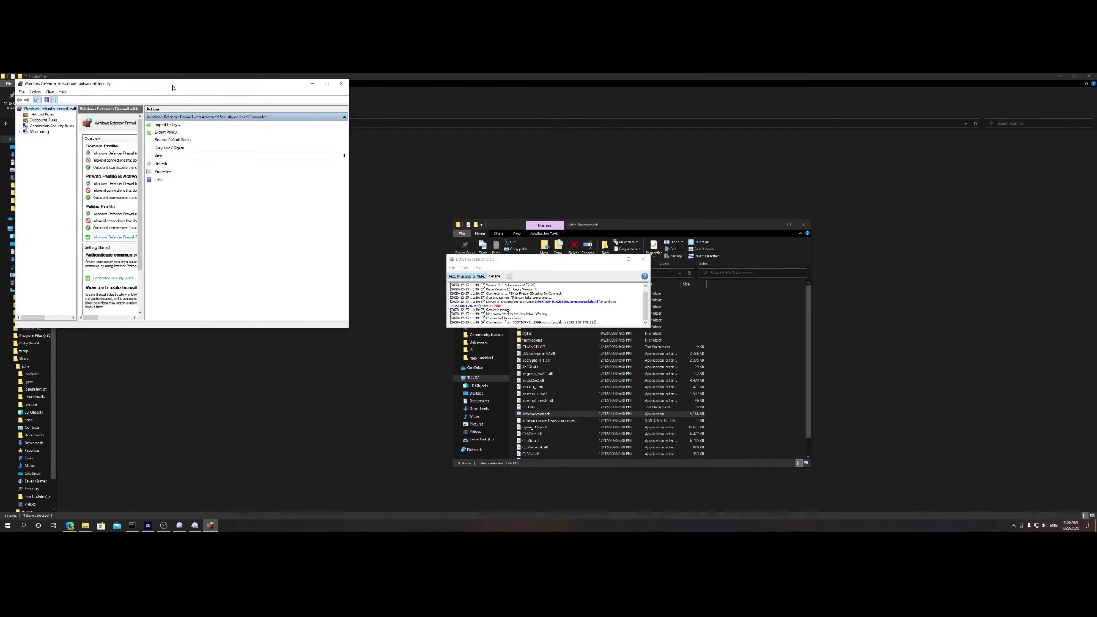
- Maximize the firewall window and find the UDP littlenavconnect rule in Inbound Rules
double_click(173, 87)
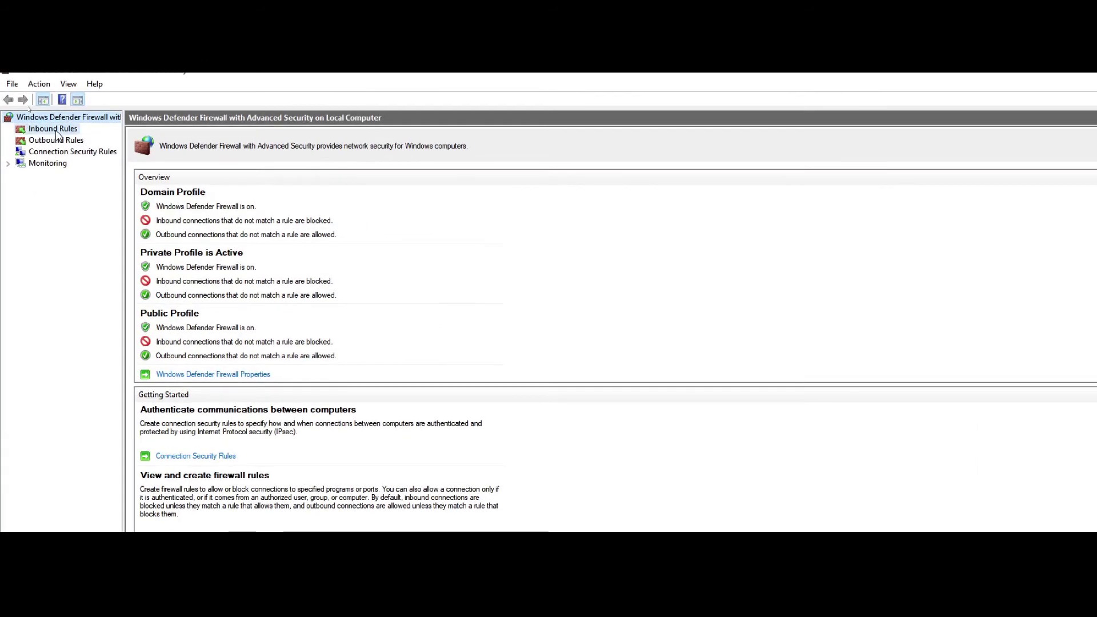
click(53, 129)
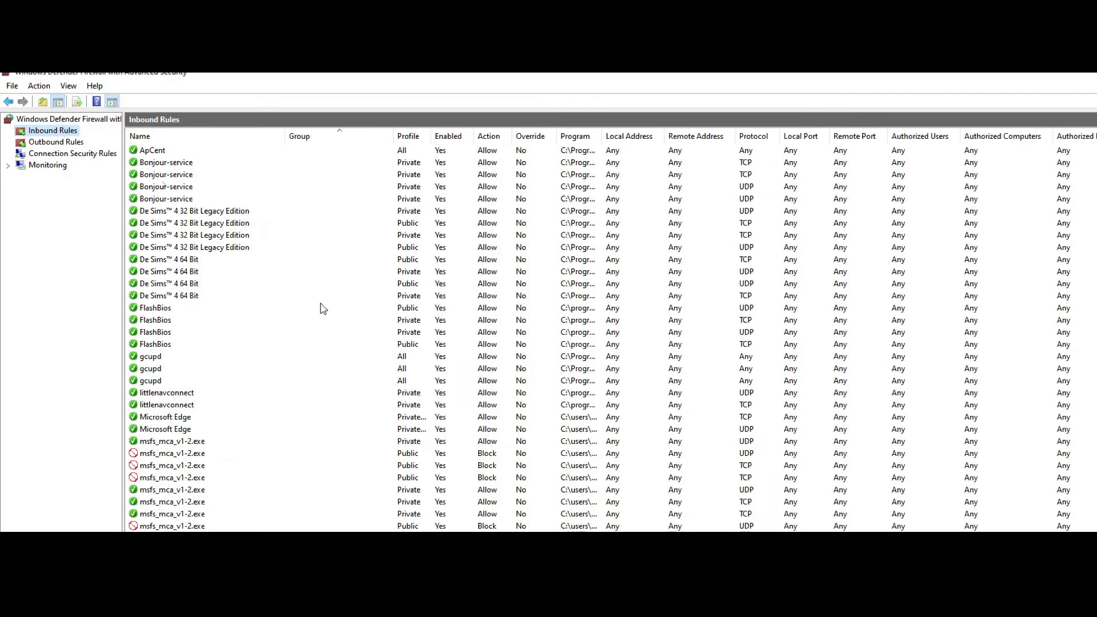
scroll(206, 386, down, 2)
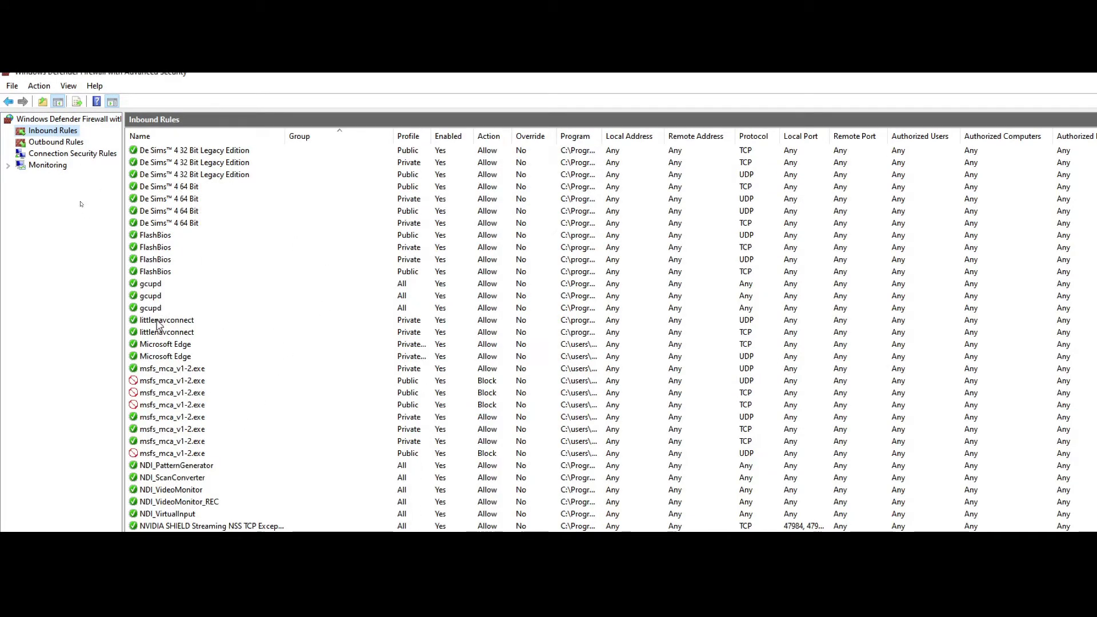
click(166, 323)
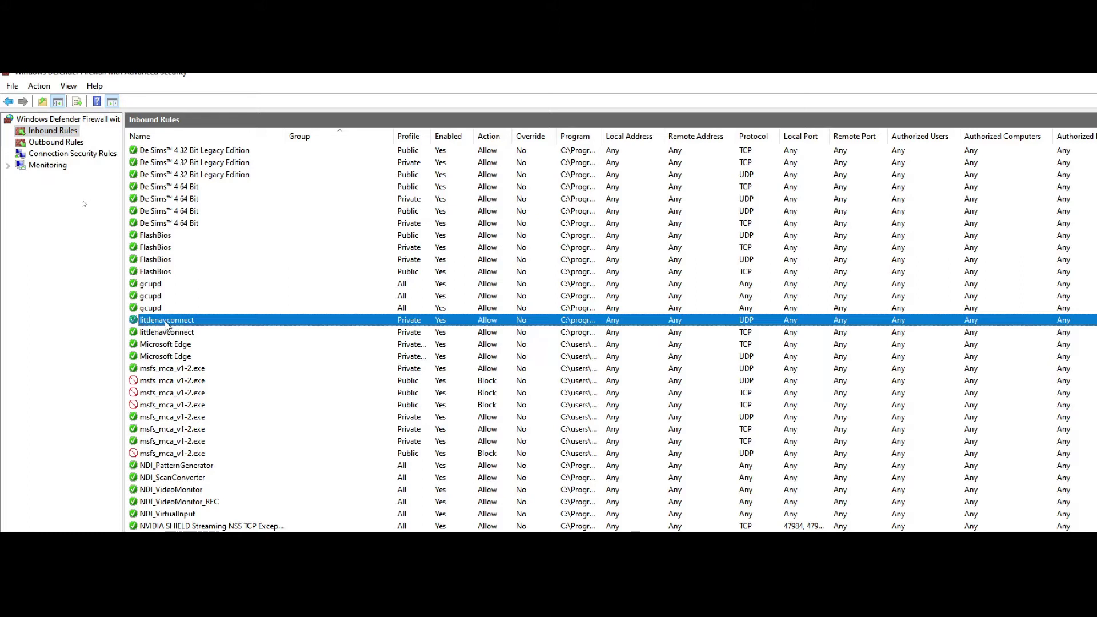
right_click(162, 322)
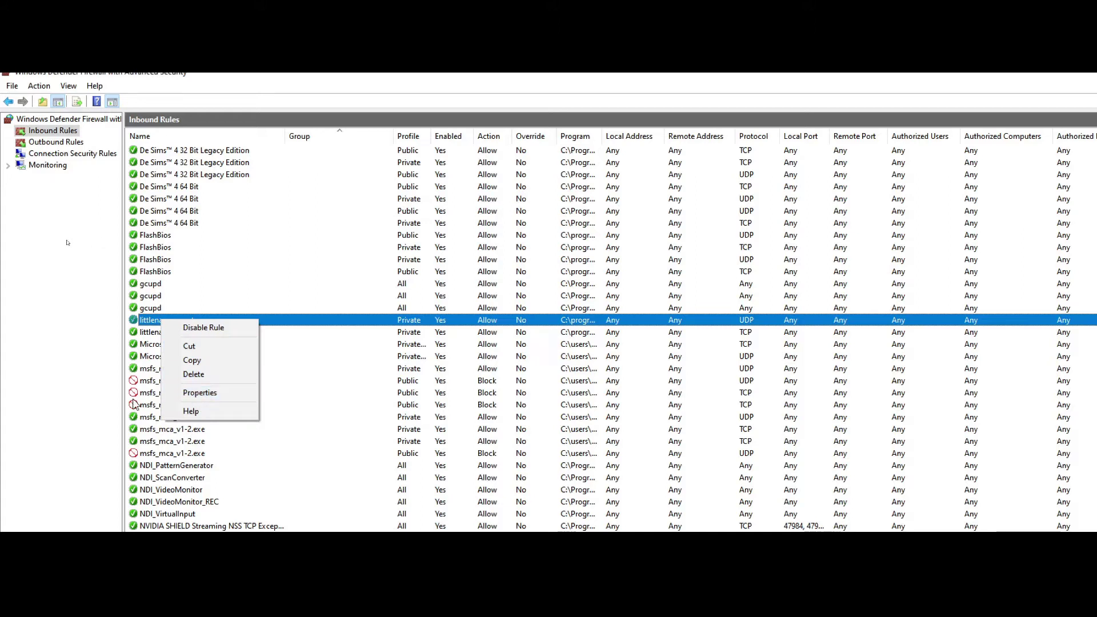
click(240, 465)
click(166, 382)
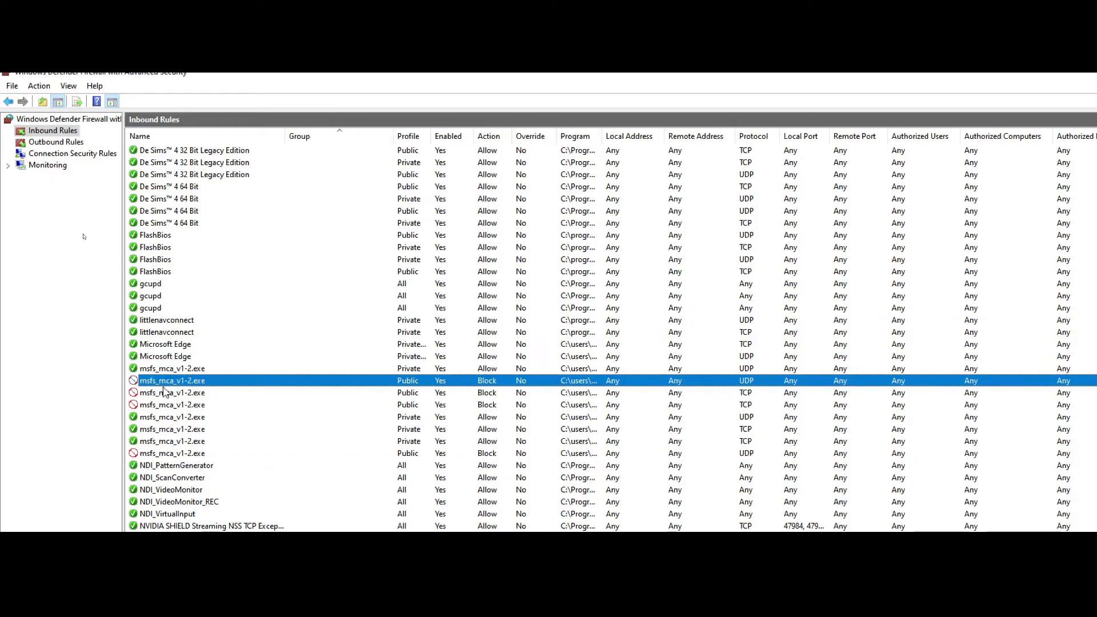
- Check the littlenavconnect rule's properties allow connections, then close the firewall
click(147, 319)
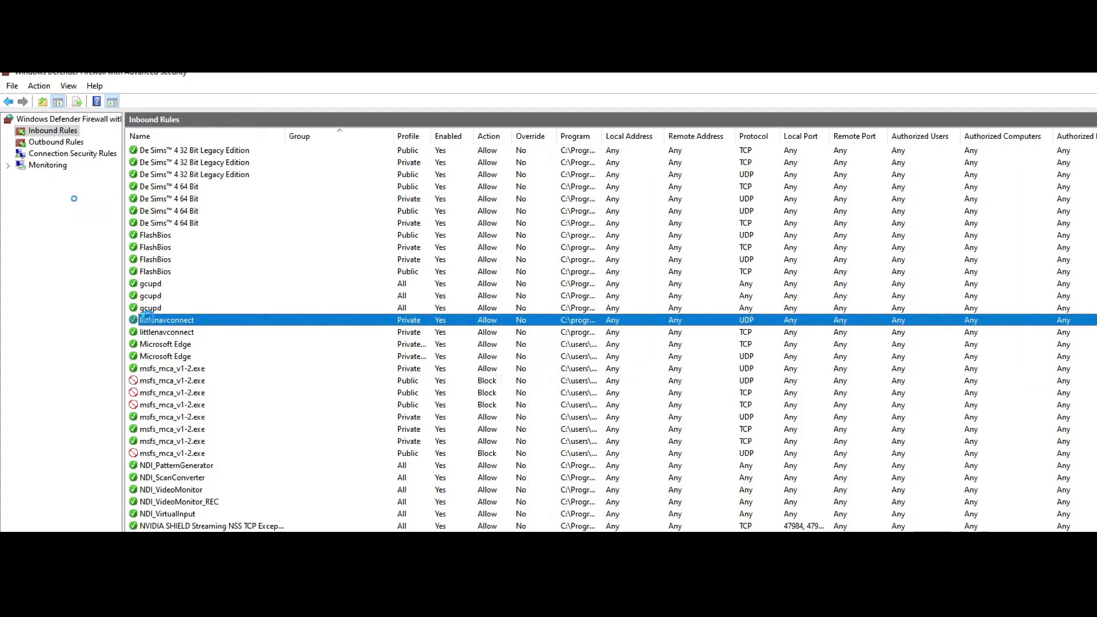
right_click(148, 318)
click(191, 390)
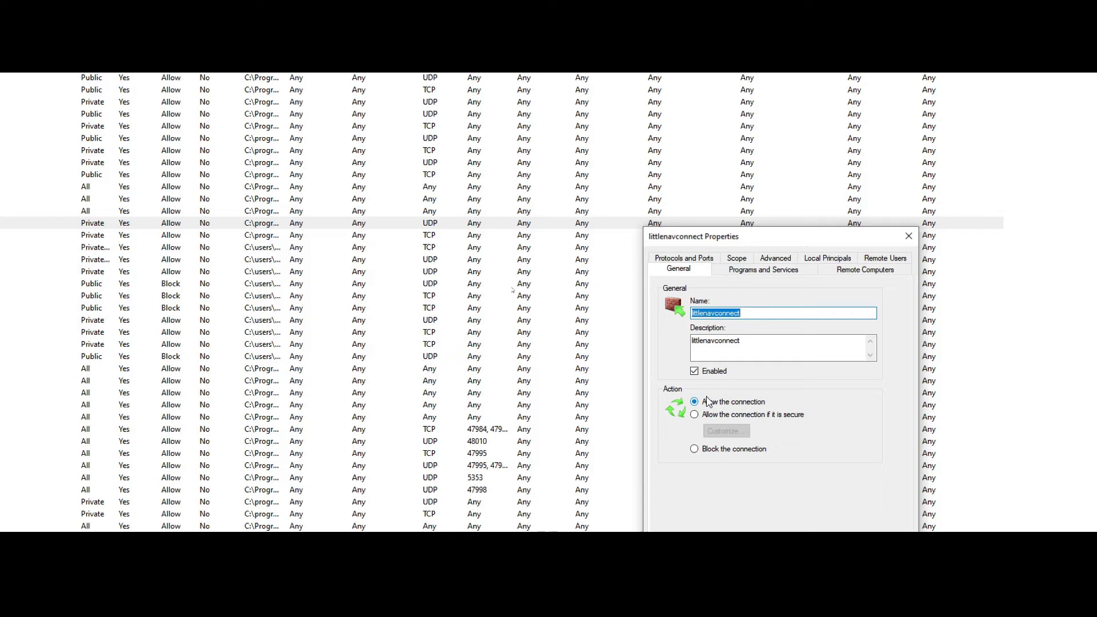
click(909, 236)
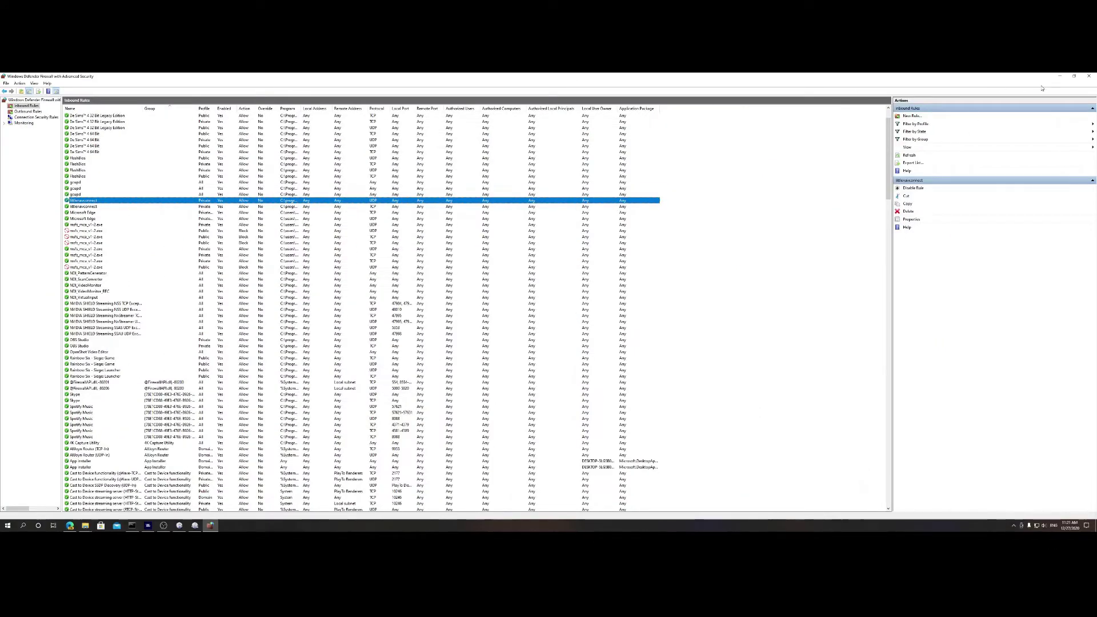
click(1089, 76)
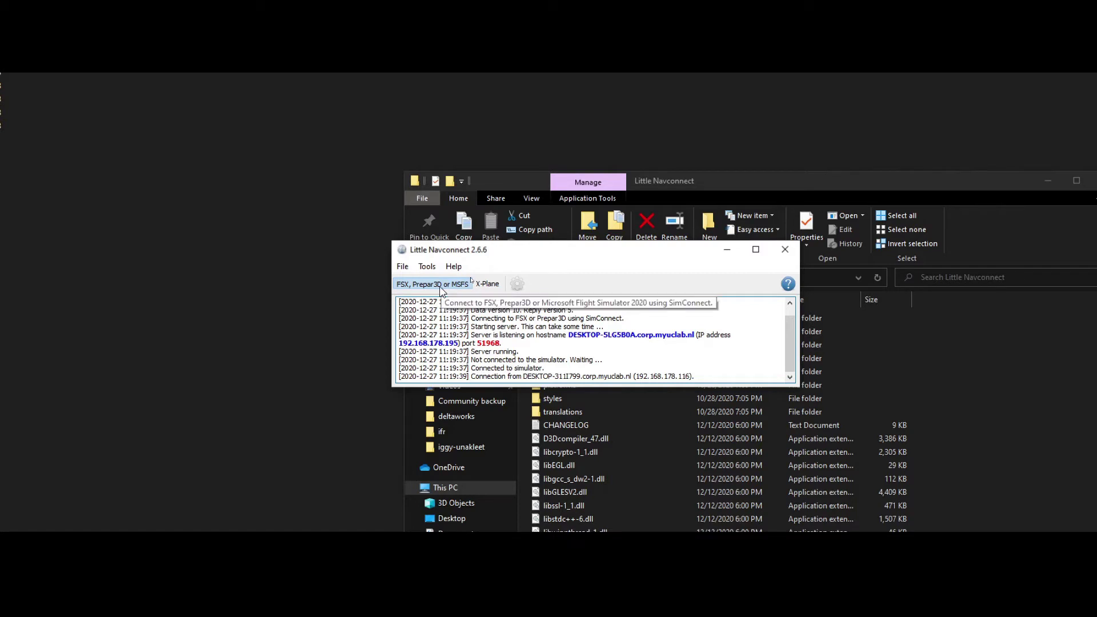
- Reconnect to FSX, Prepar3D or MSFS and highlight server address 192.168.178.195, port 51968
click(441, 287)
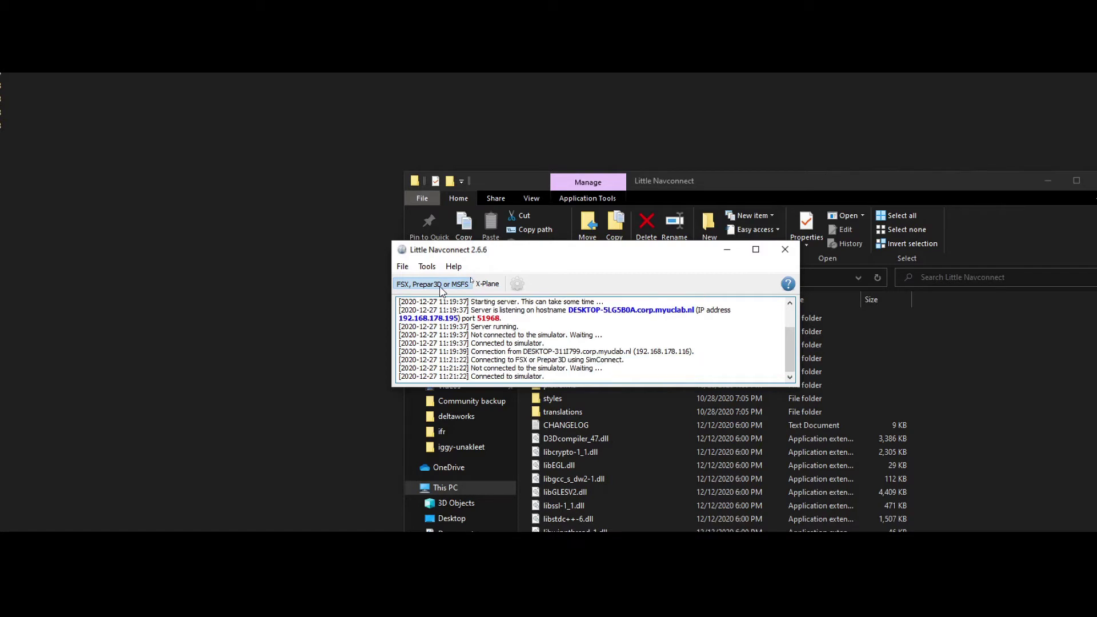
drag(475, 376, 544, 376)
click(521, 369)
drag(514, 318, 402, 311)
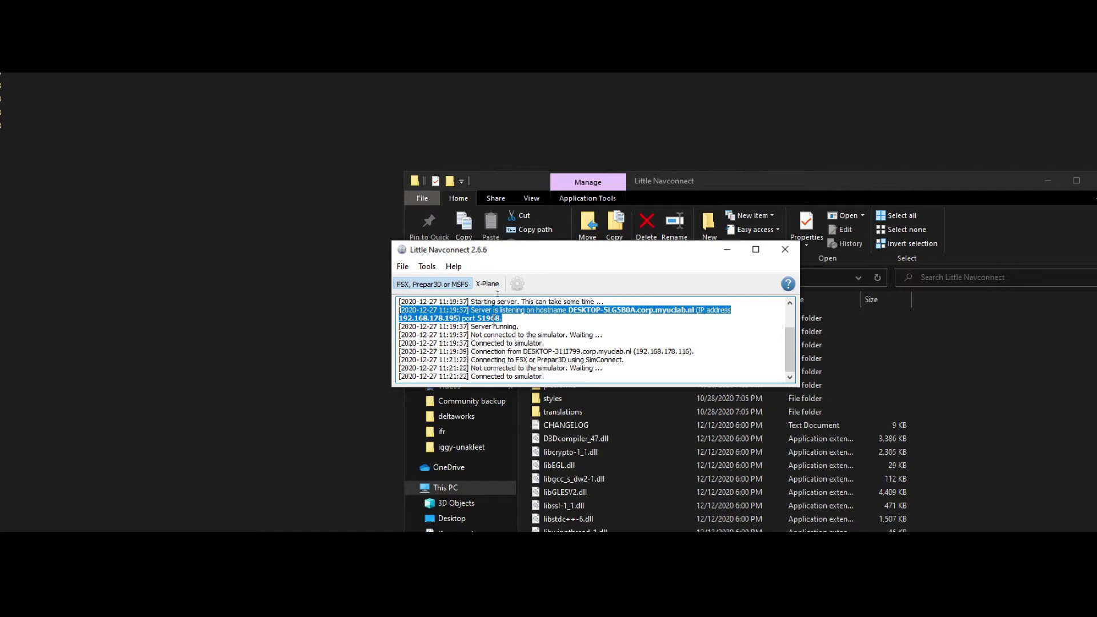
click(494, 318)
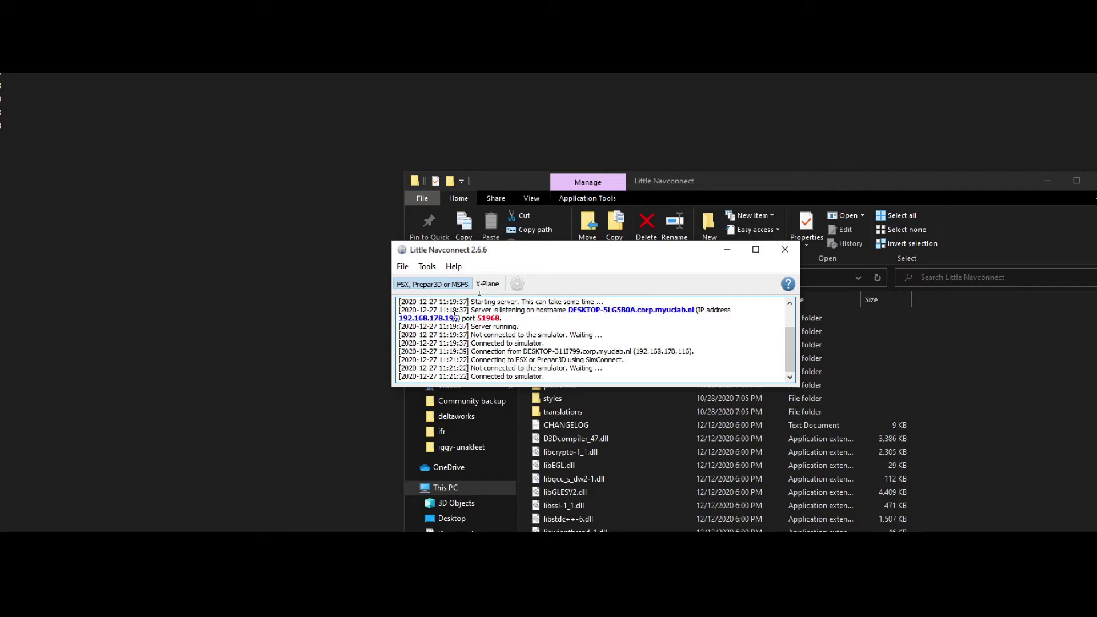
drag(457, 322, 416, 319)
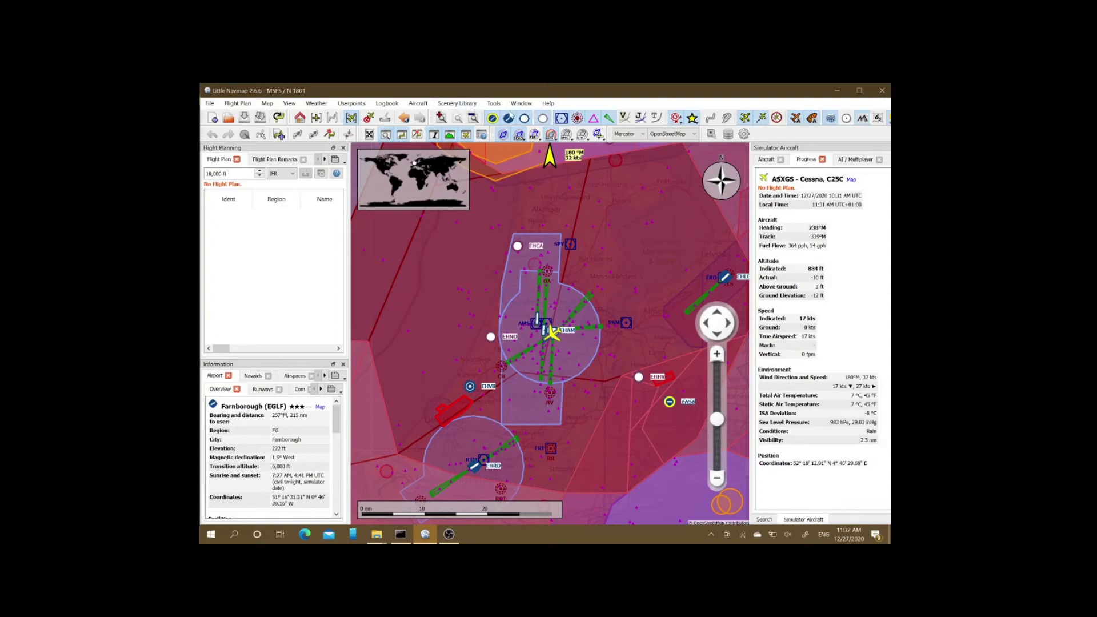
click(493, 104)
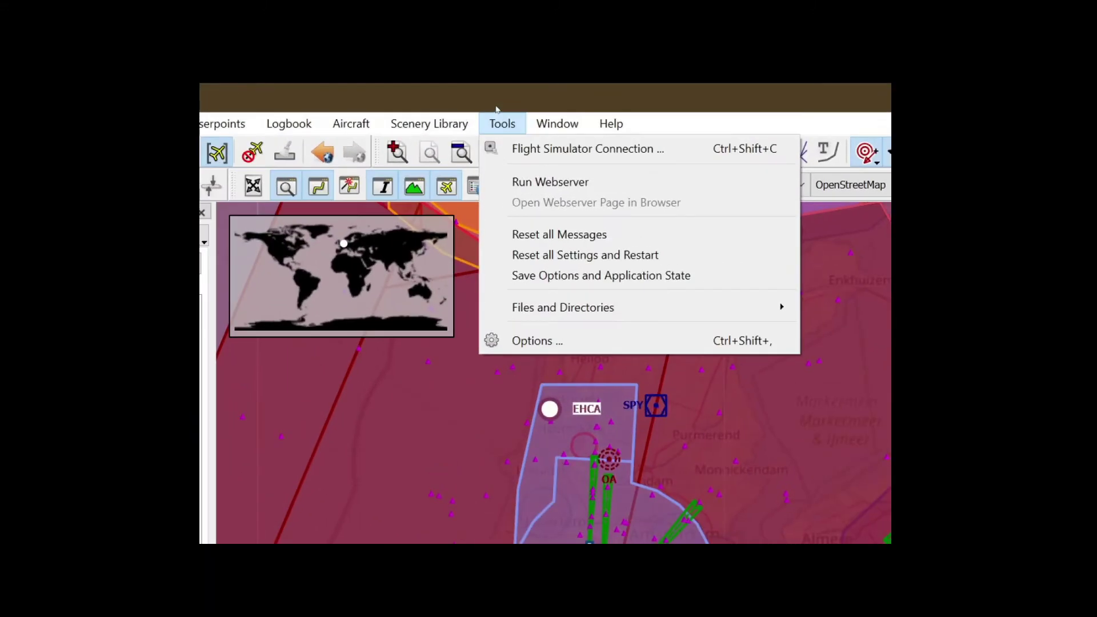
click(499, 107)
click(494, 111)
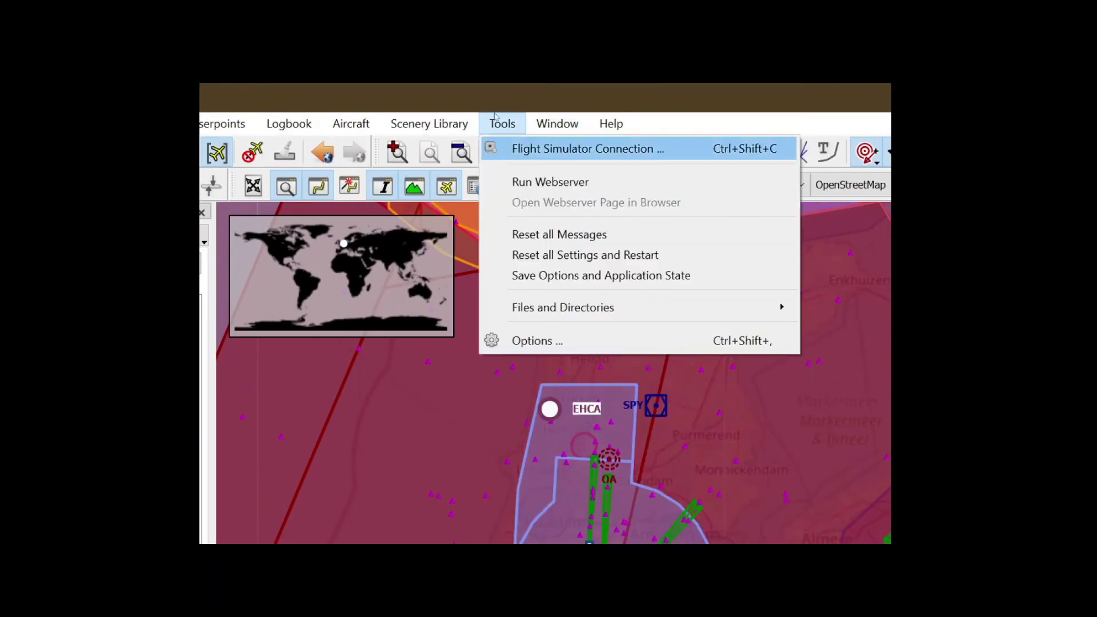
key(Return)
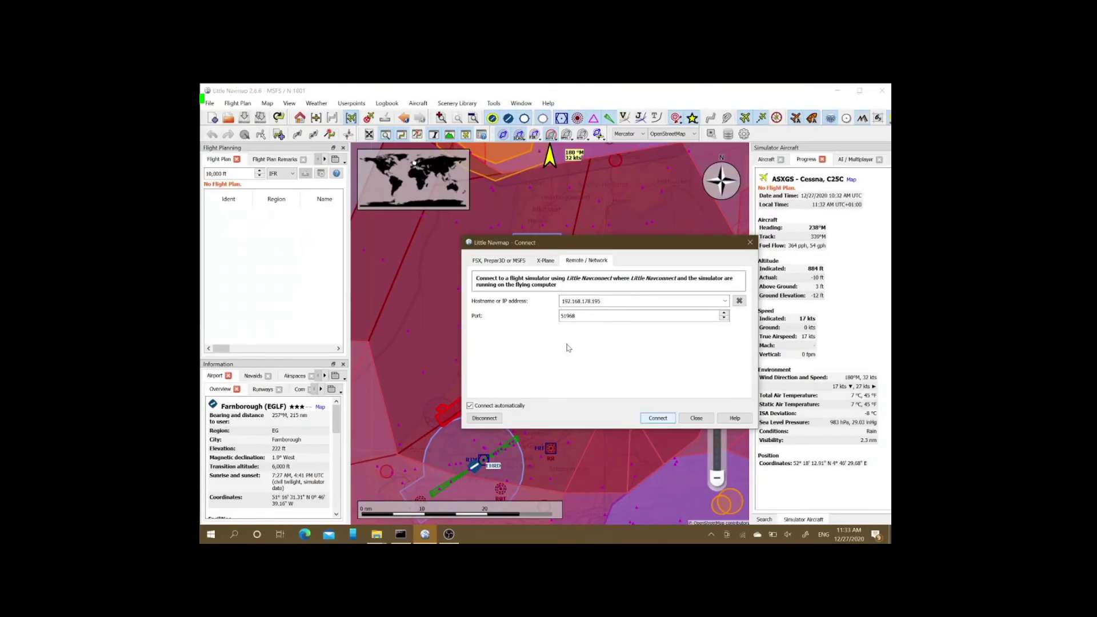
click(750, 242)
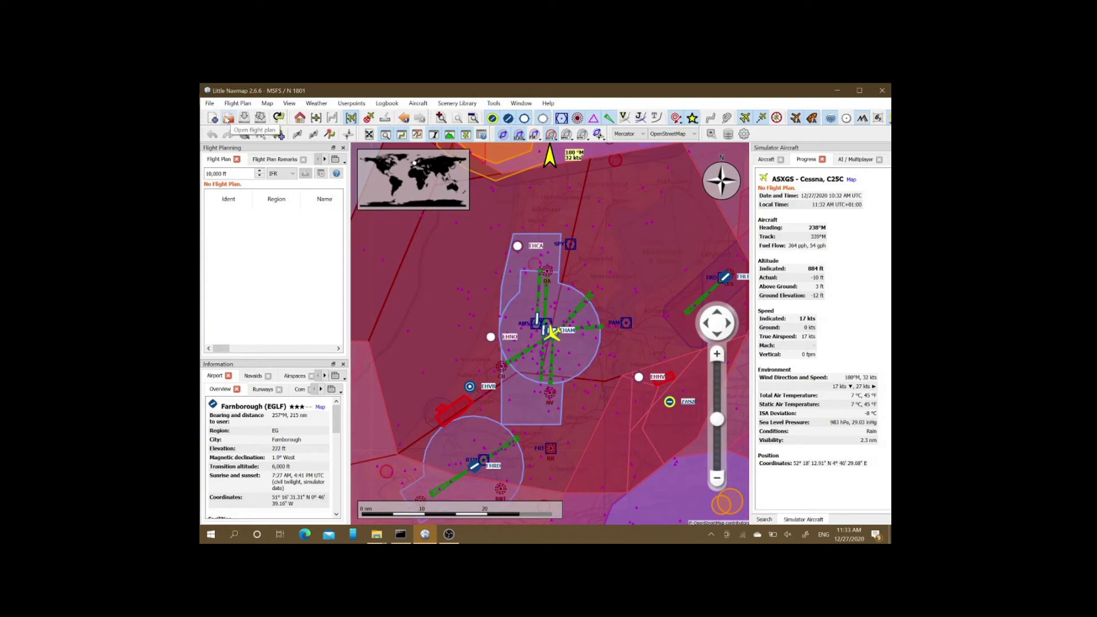
- Load the IFR Schiphol (EHAM) to Dortmund (EDLW) .lnmpln flight plan from the Desktop
click(227, 117)
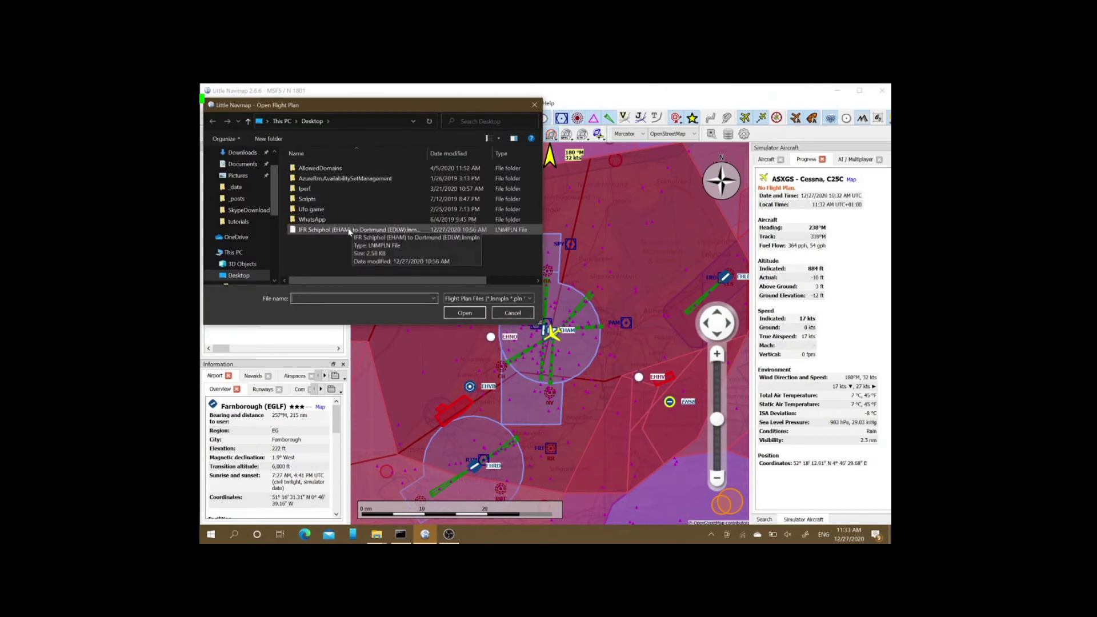
double_click(350, 230)
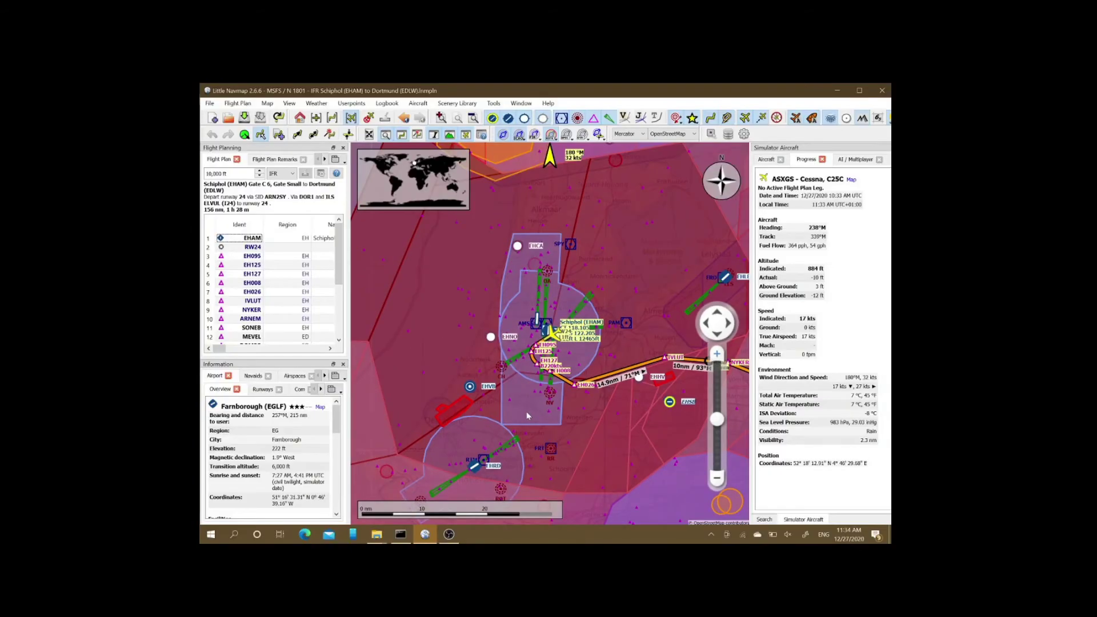
mouse_move(526, 416)
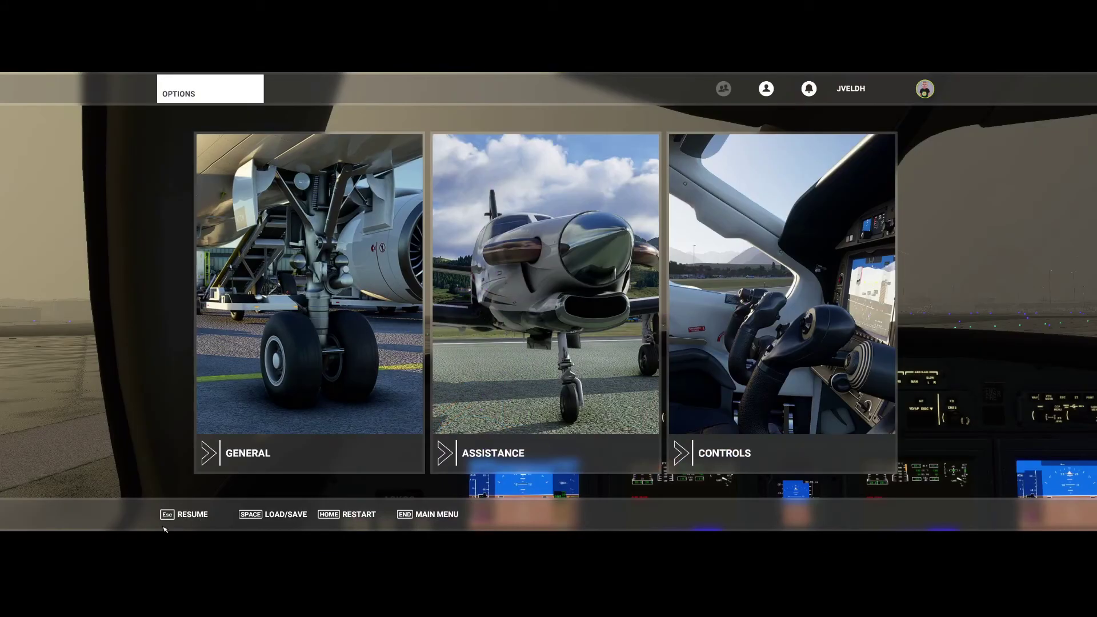
- Resume the flight and depart until handed off to Schiphol Departure on 119.055
key(Escape)
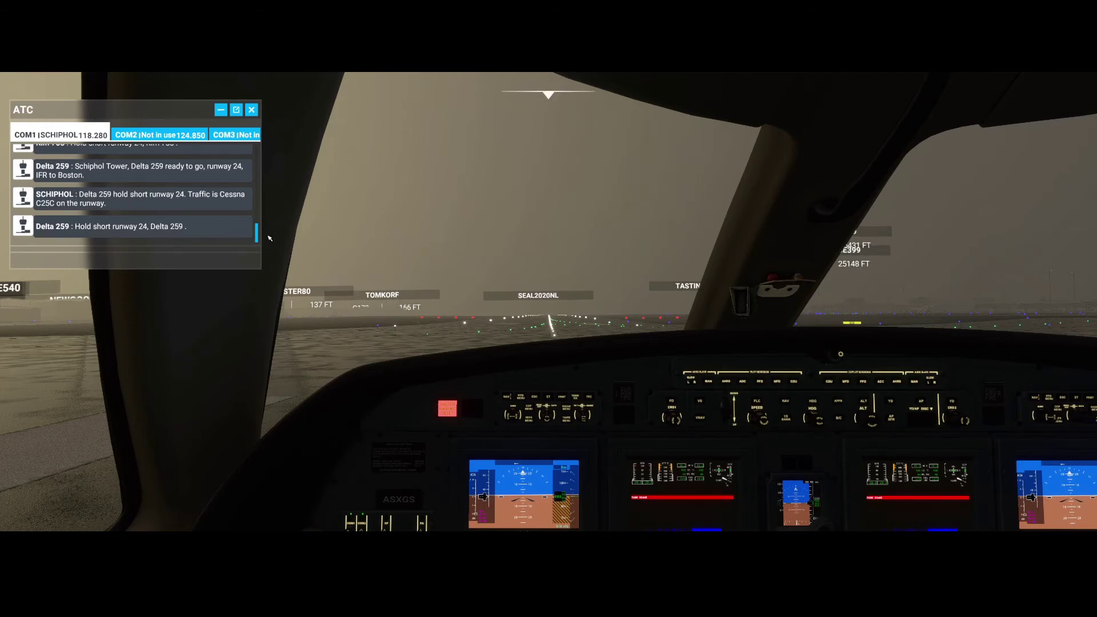
drag(256, 234, 260, 209)
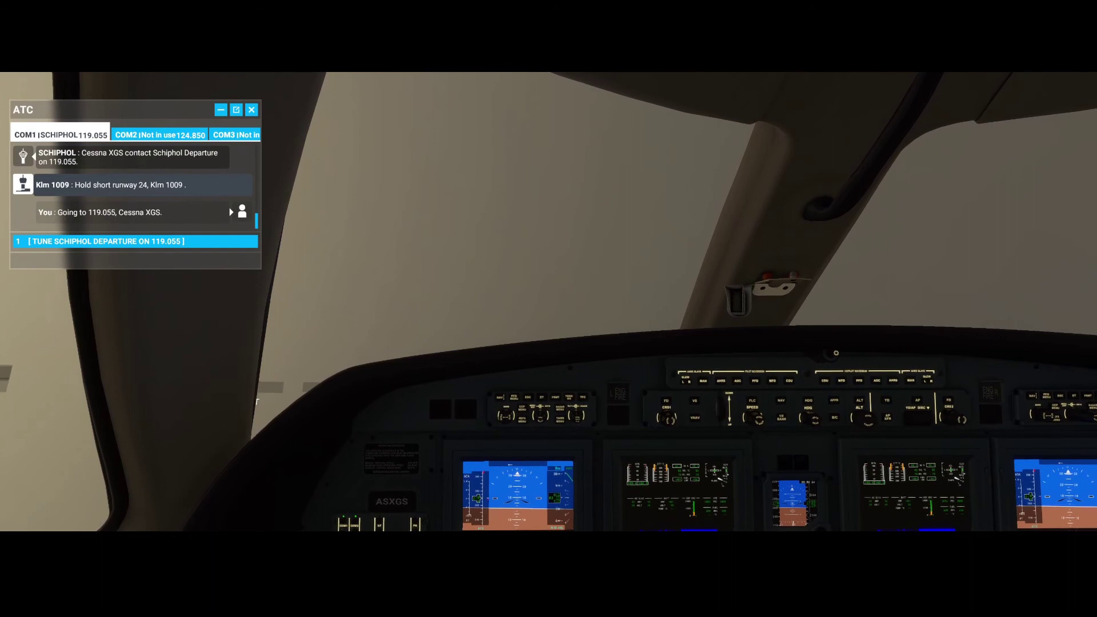
- Check in with Schiphol Departure and receive the continue-as-planned clearance
key(1)
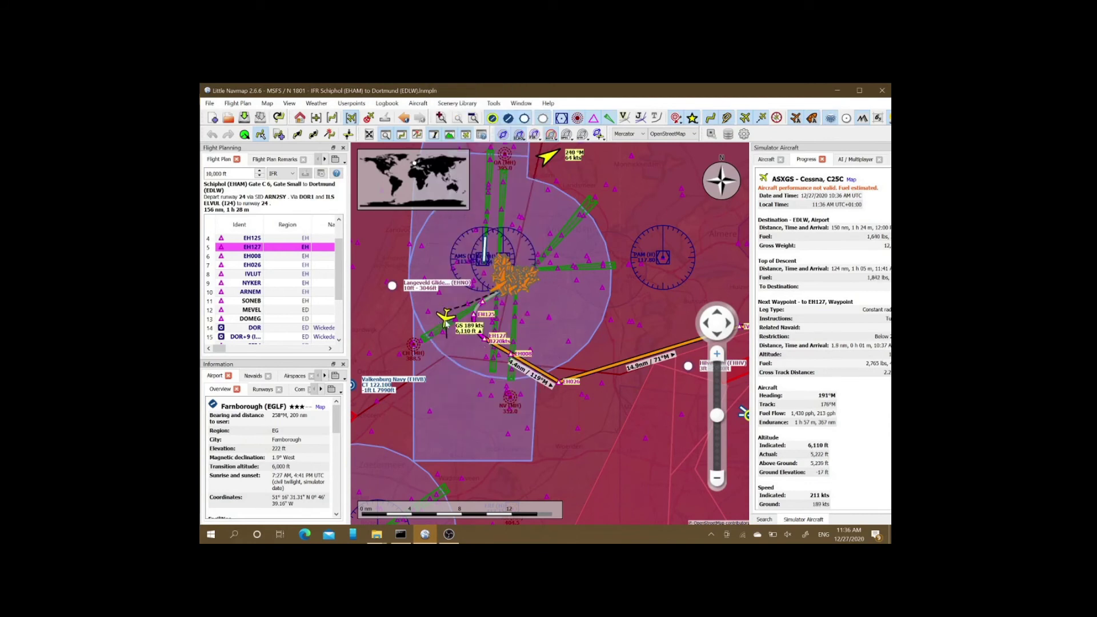
- Zoom in on the Cessna and check waypoint and ILS tooltips as it approaches EH127
scroll(570, 339, up, 4)
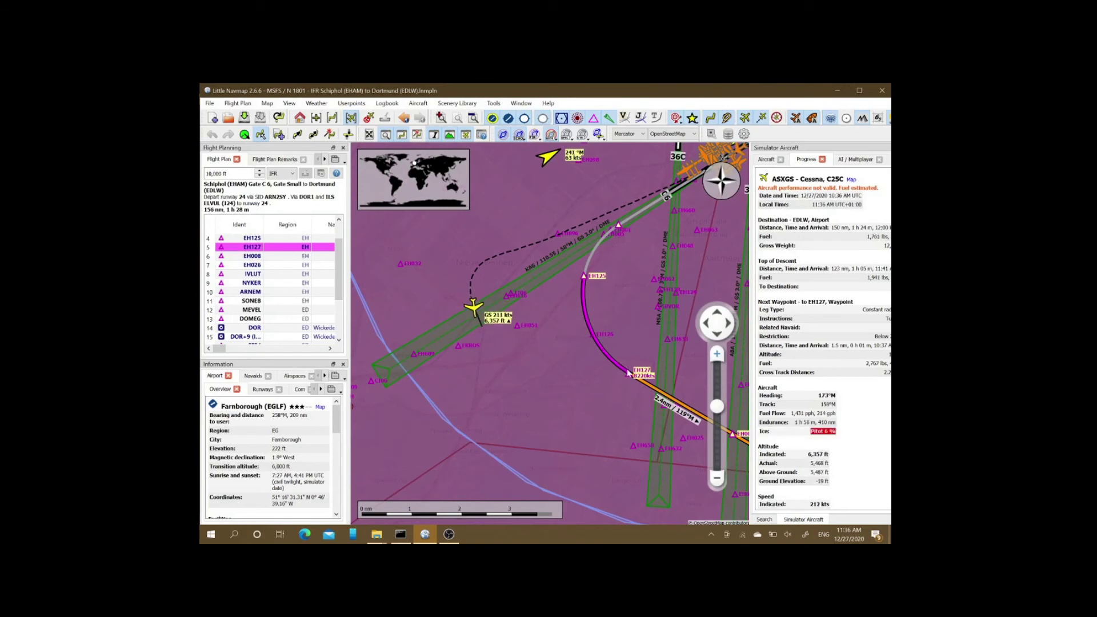
mouse_move(628, 372)
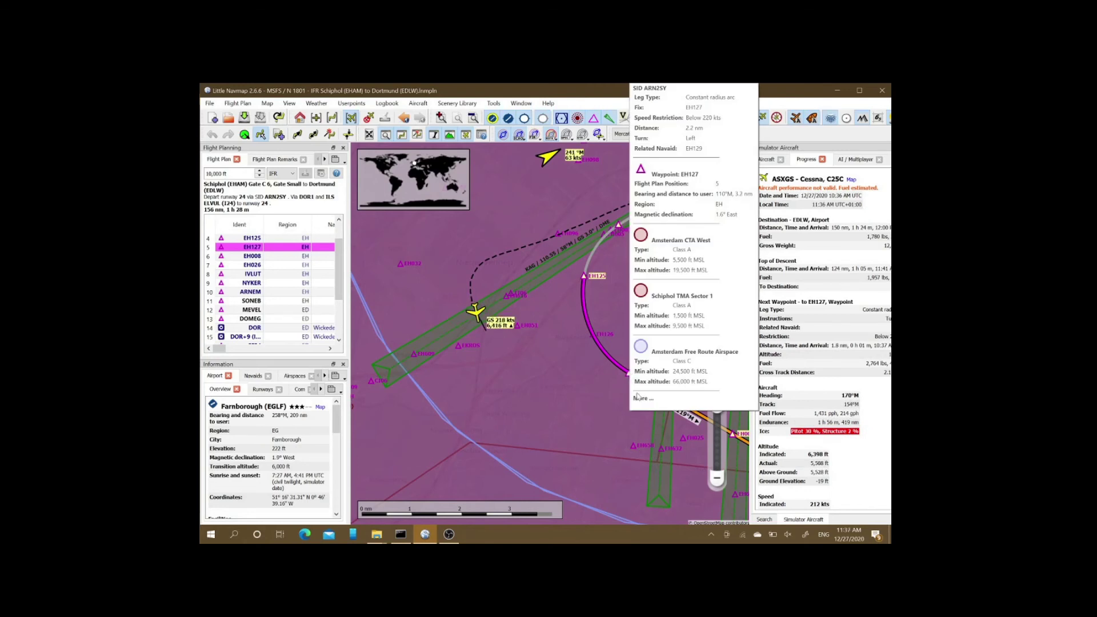
mouse_move(615, 443)
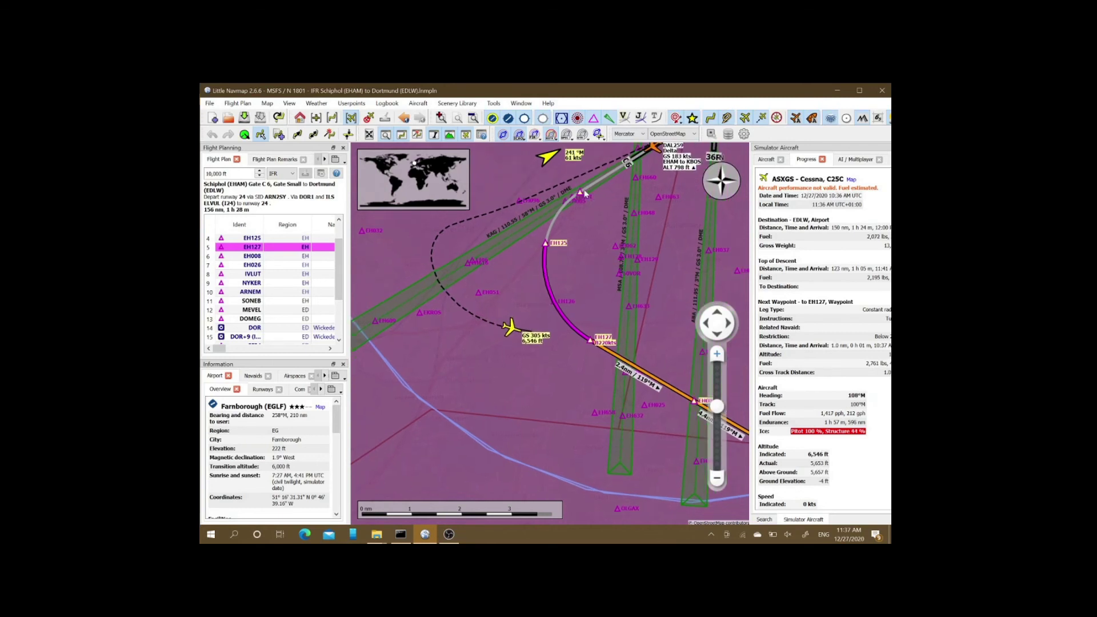
mouse_move(583, 194)
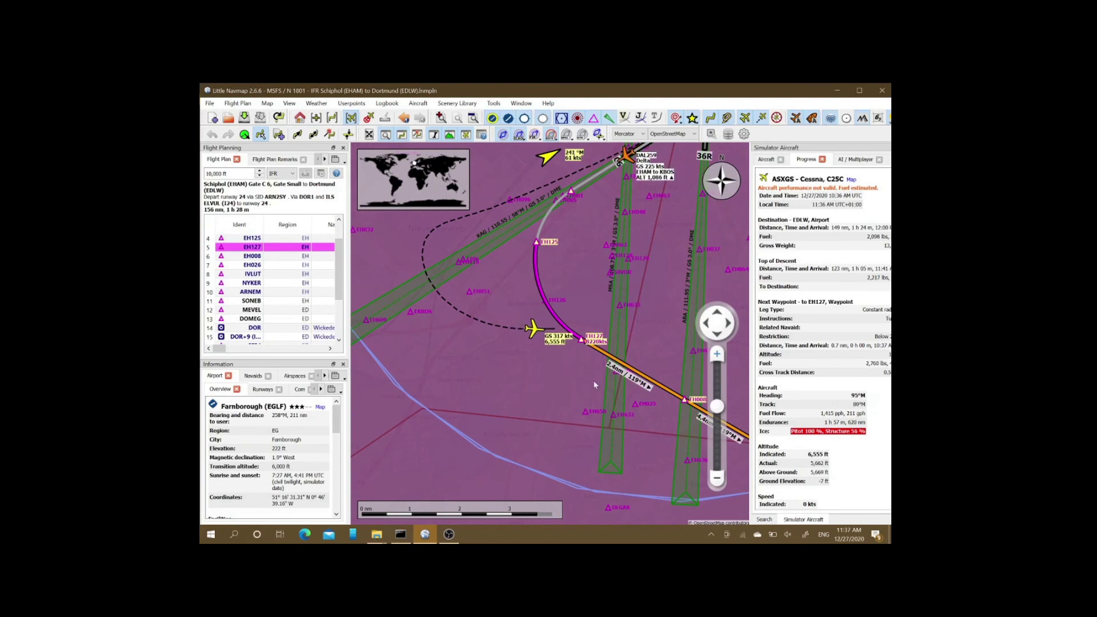
mouse_move(612, 183)
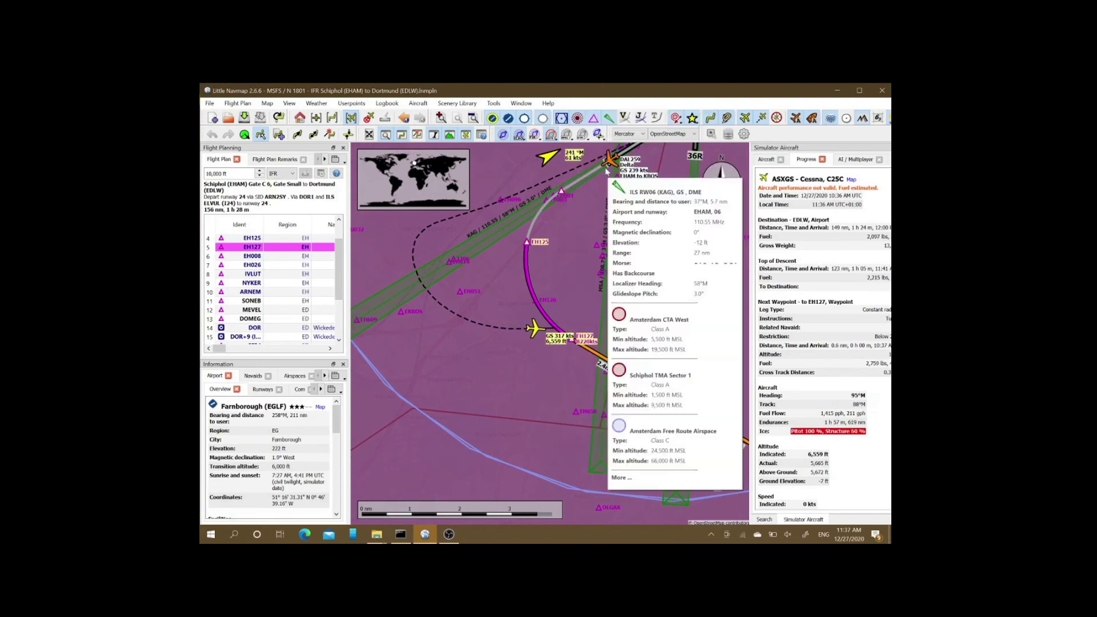
mouse_move(633, 231)
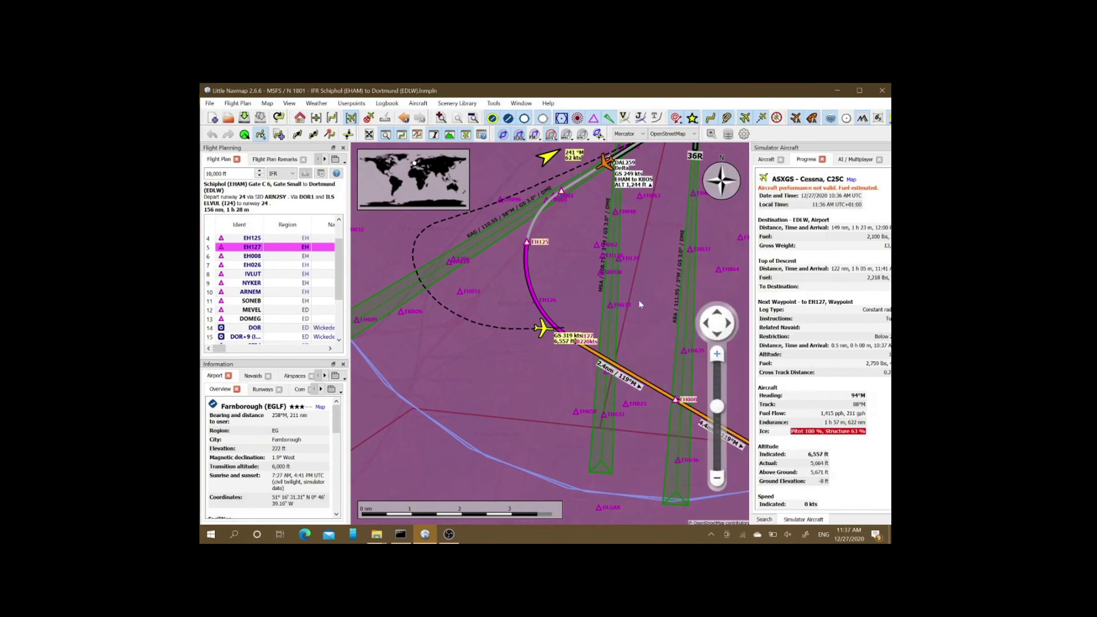
mouse_move(653, 447)
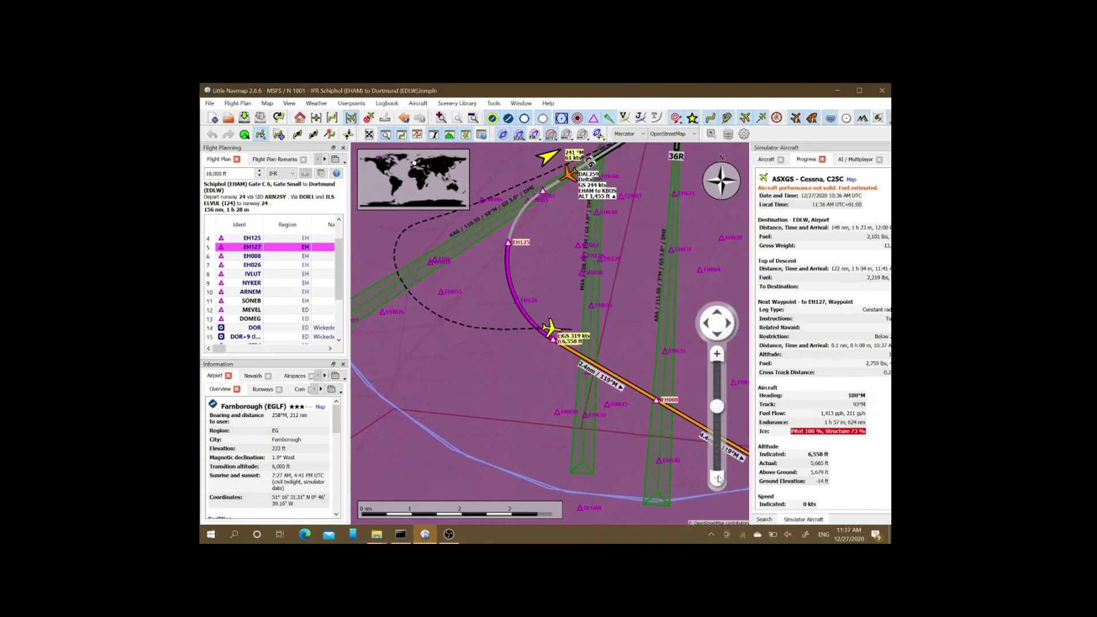
- Zoom out two steps, then back in on the Cessna past EH127 and check airspace info
click(718, 478)
click(717, 478)
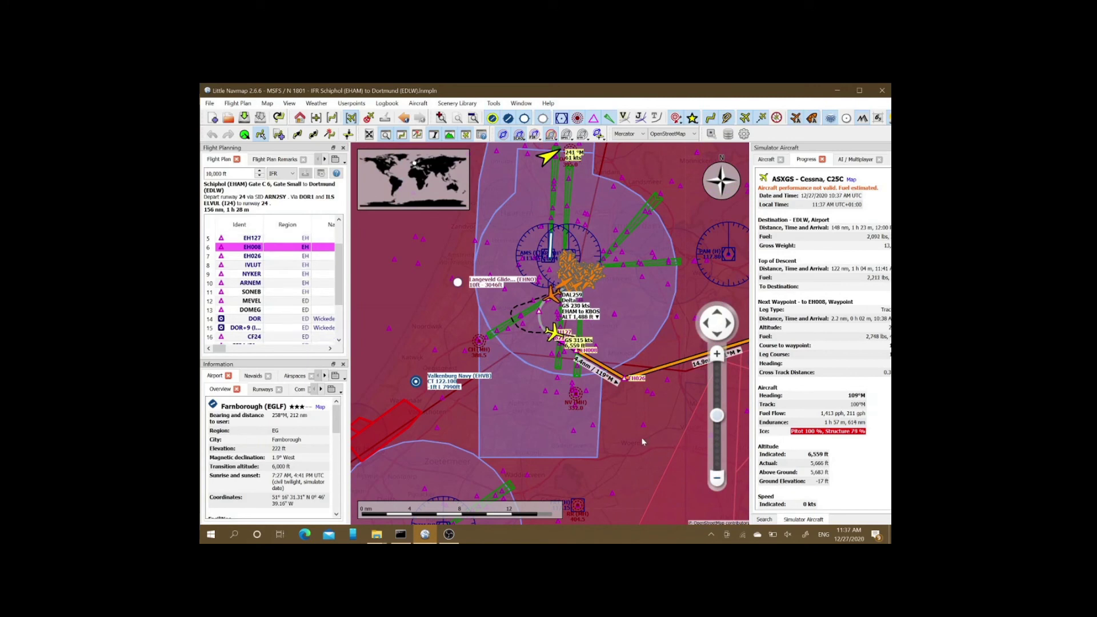
scroll(638, 437, up, 2)
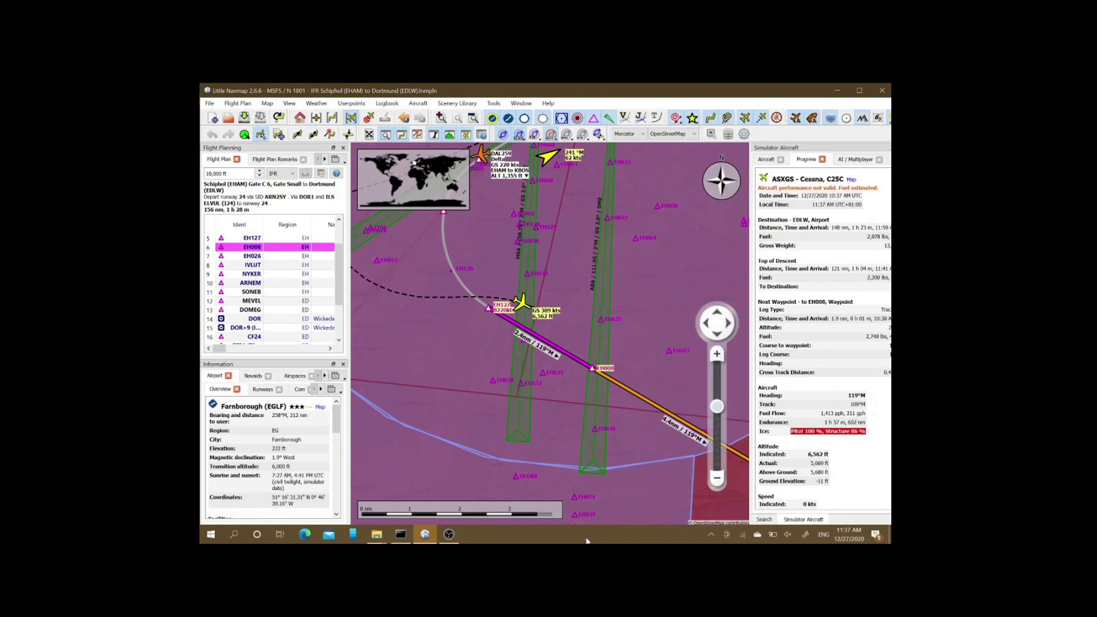
mouse_move(597, 524)
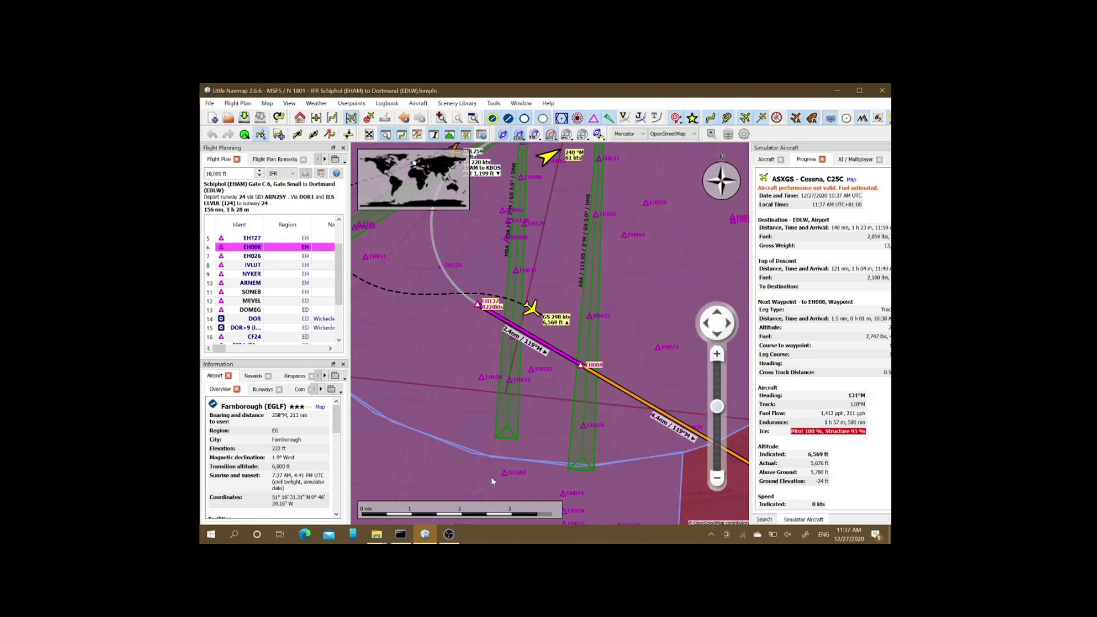
mouse_move(489, 481)
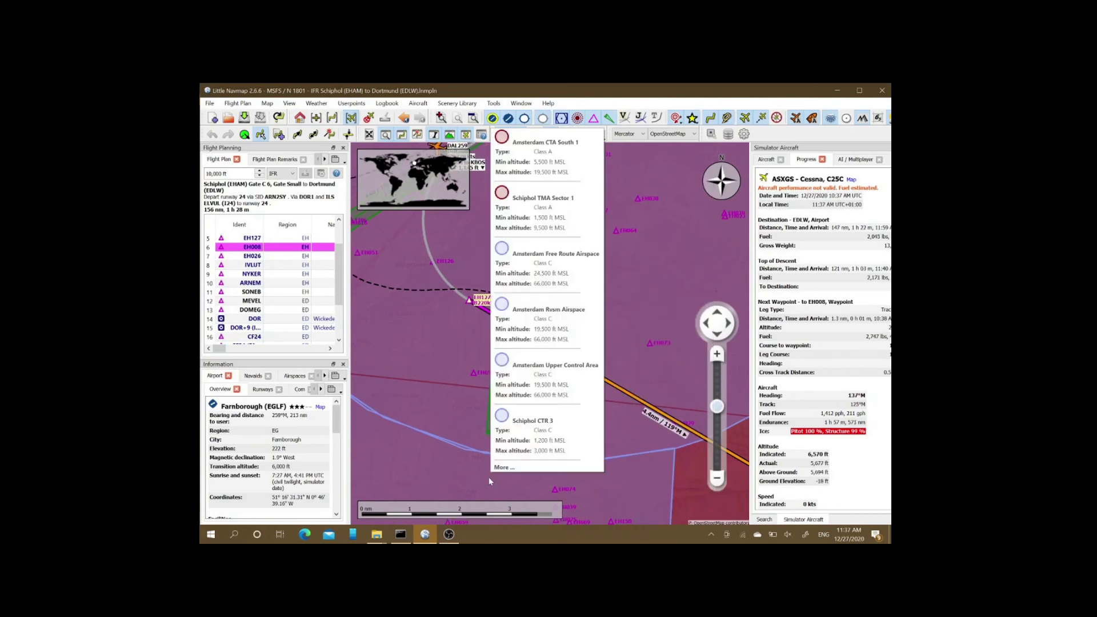